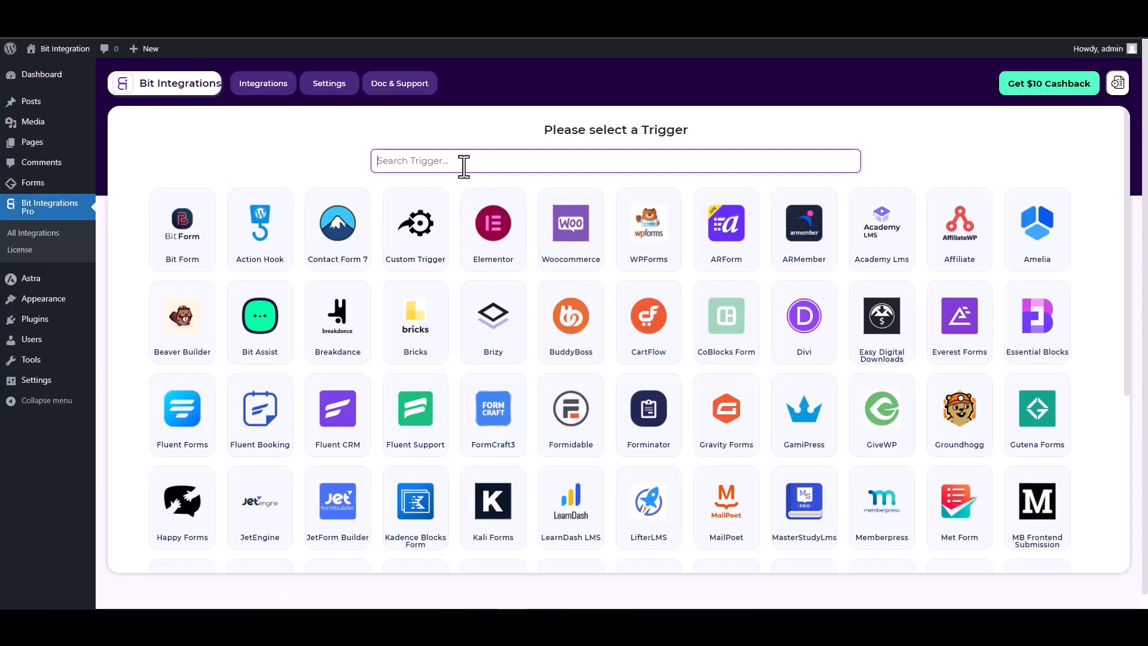
Step: Pick Gutena Forms as the flow's trigger and begin fetching a form submission
{"action": "type", "text": "gun"}
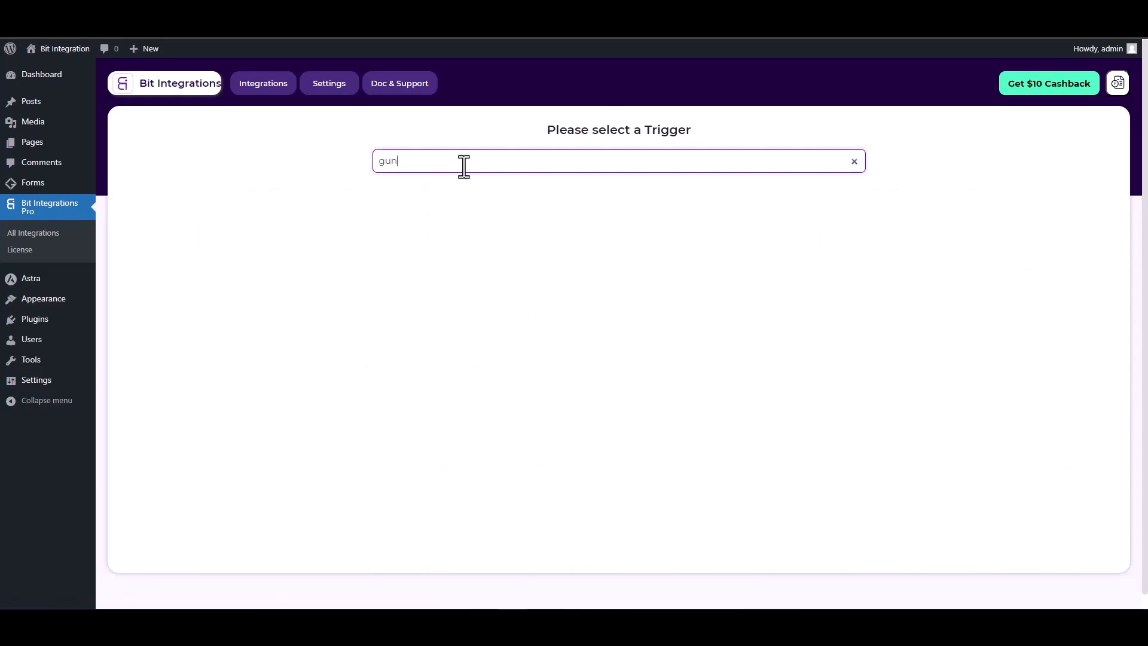
{"action": "key", "text": "BackSpace"}
{"action": "type", "text": "t"}
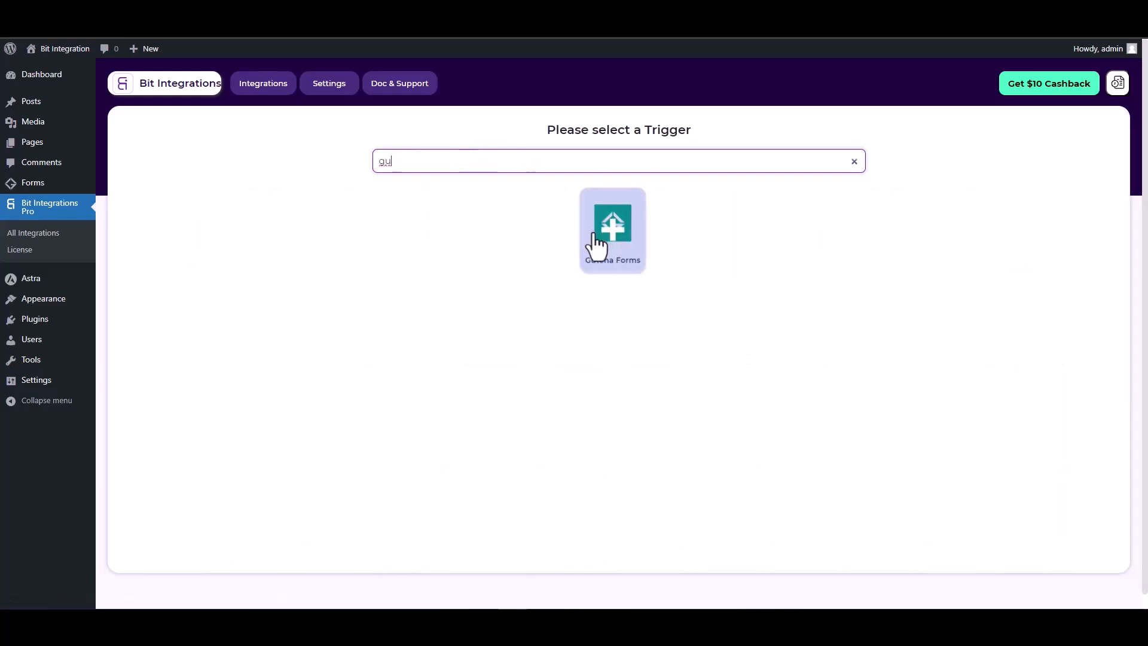
{"action": "left_click", "coordinate": [596, 245]}
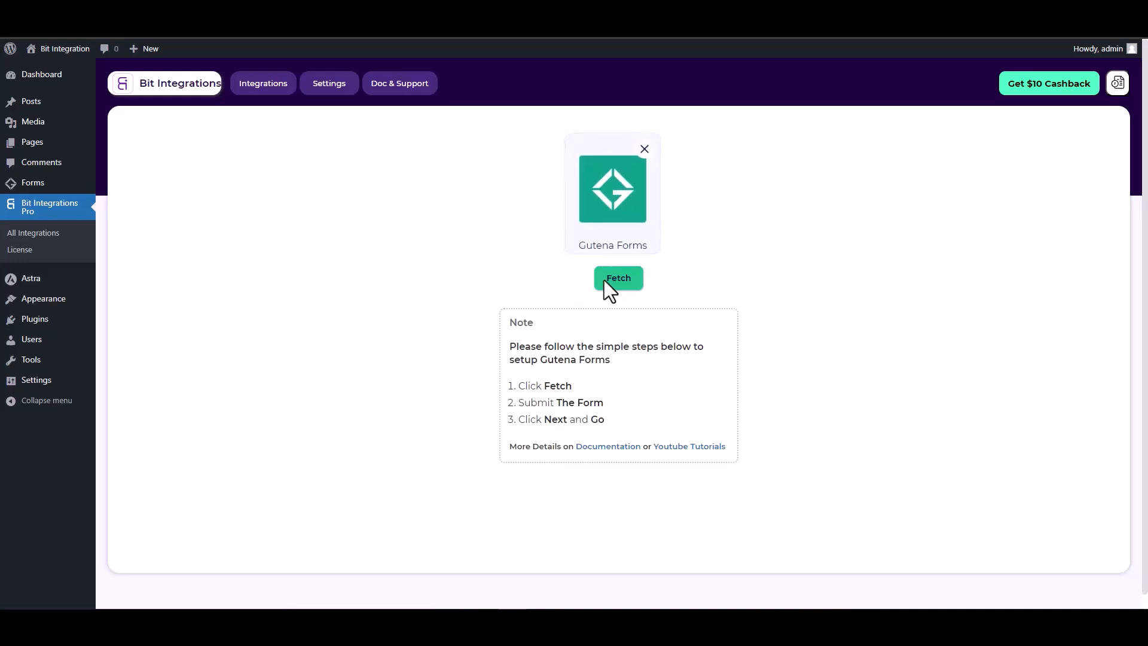
{"action": "left_click", "coordinate": [622, 280]}
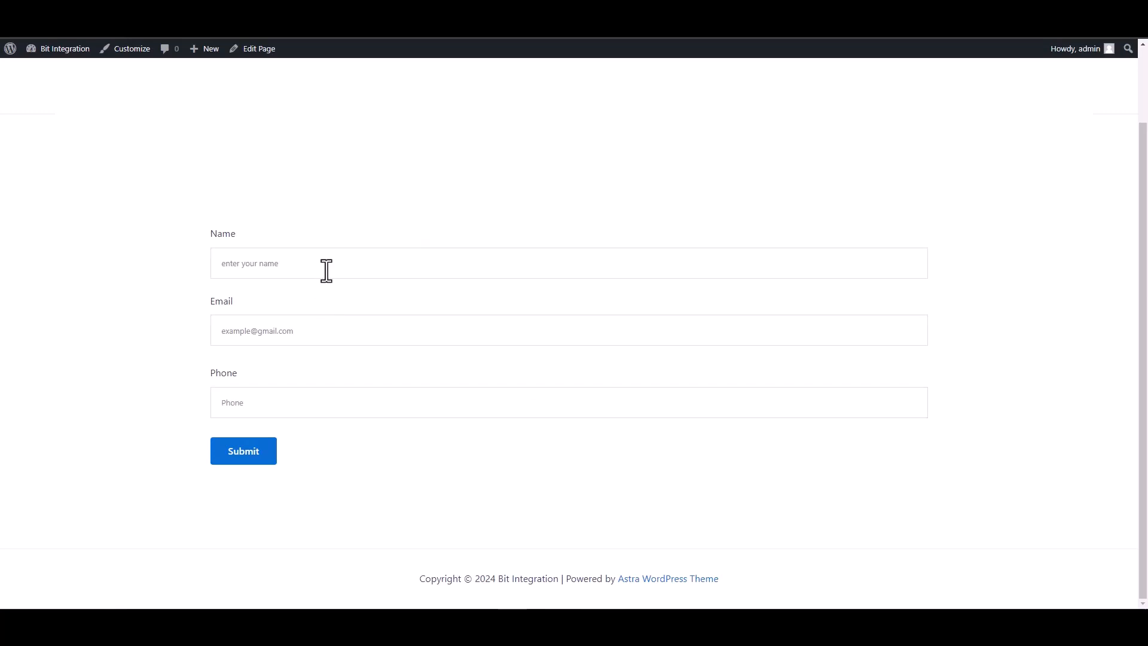
Step: Submit the front-end Gutena form with name 'te', a test e-mail and a test phone number
{"action": "left_click", "coordinate": [325, 269]}
{"action": "type", "text": "test"}
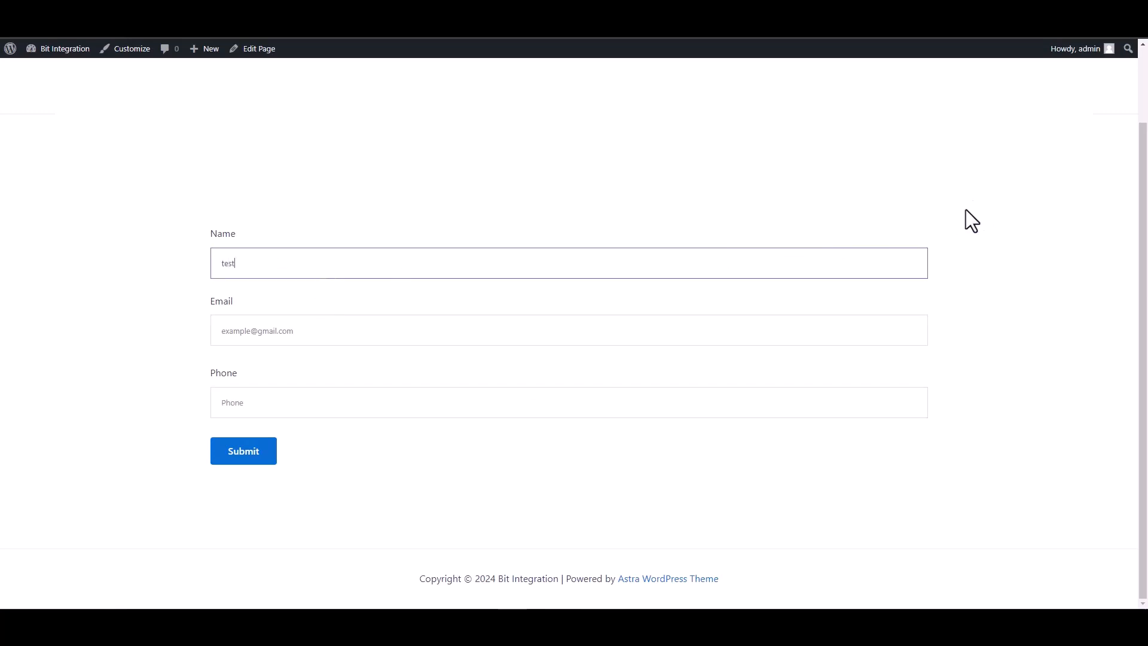
{"action": "left_click", "coordinate": [909, 332]}
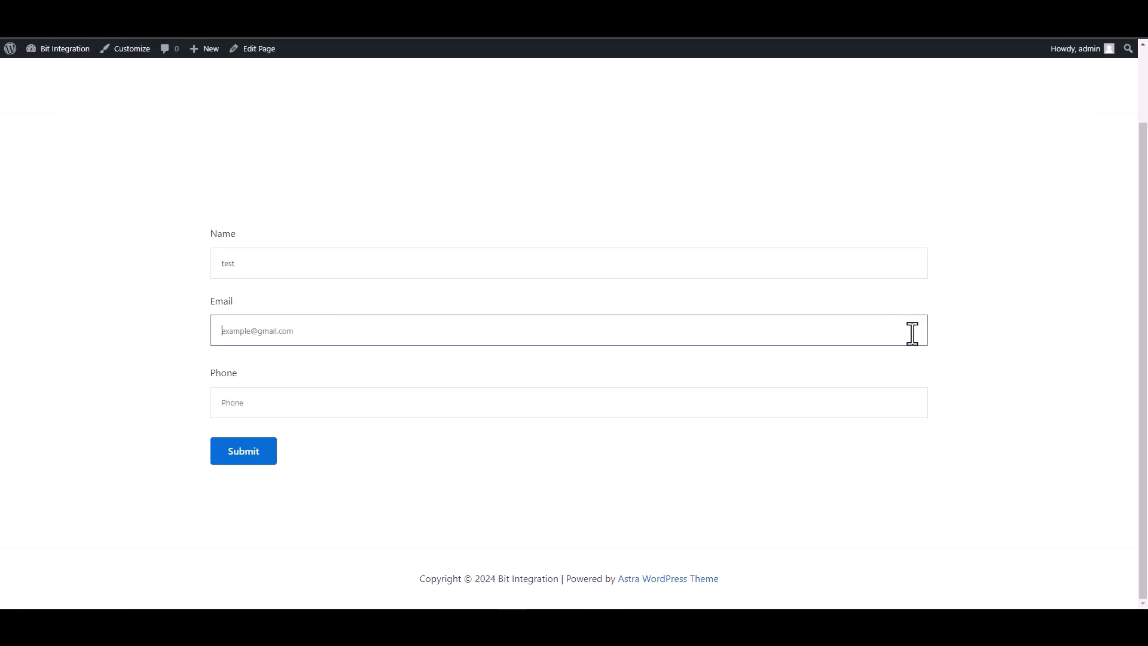
{"action": "type", "text": "test"}
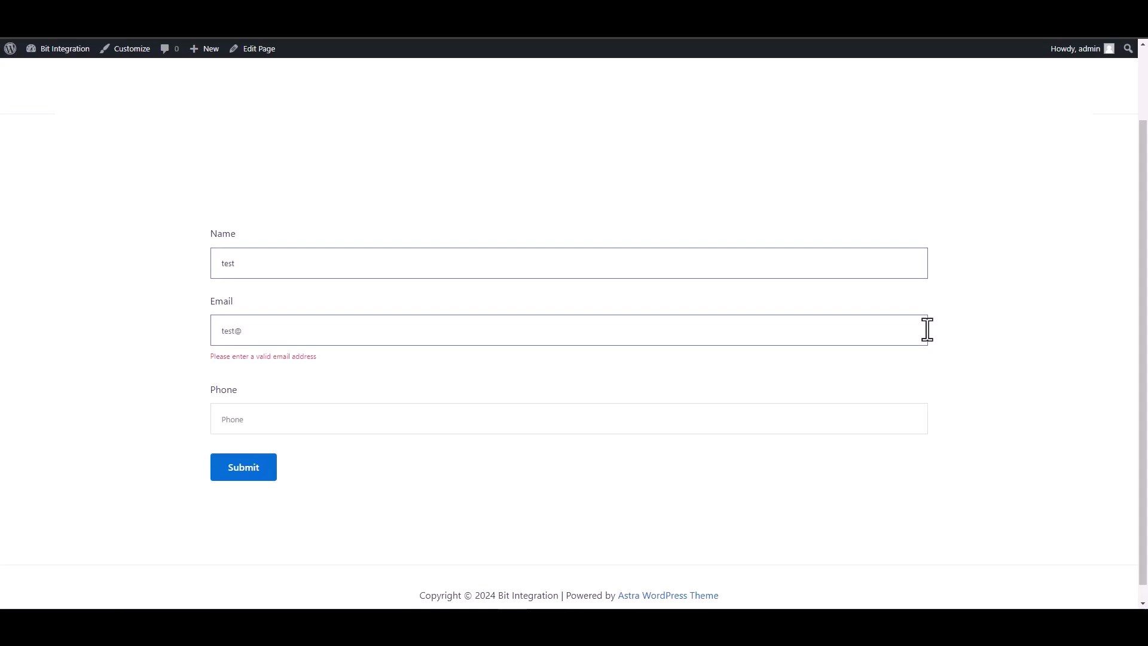
{"action": "type", "text": "@test.com"}
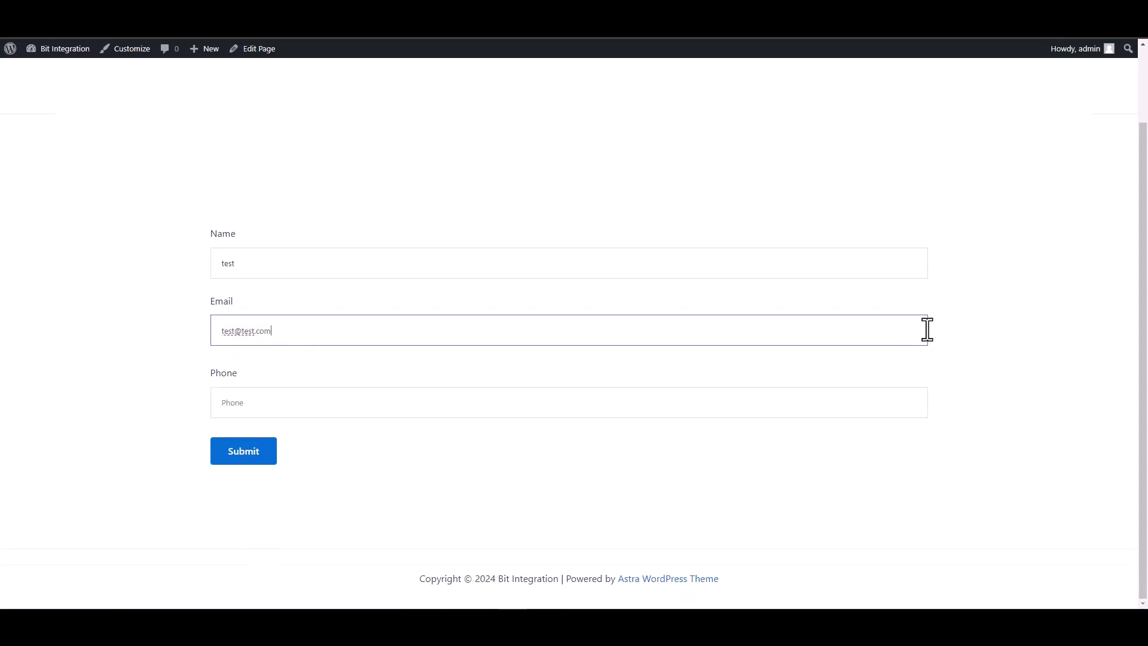
{"action": "left_click", "coordinate": [873, 405]}
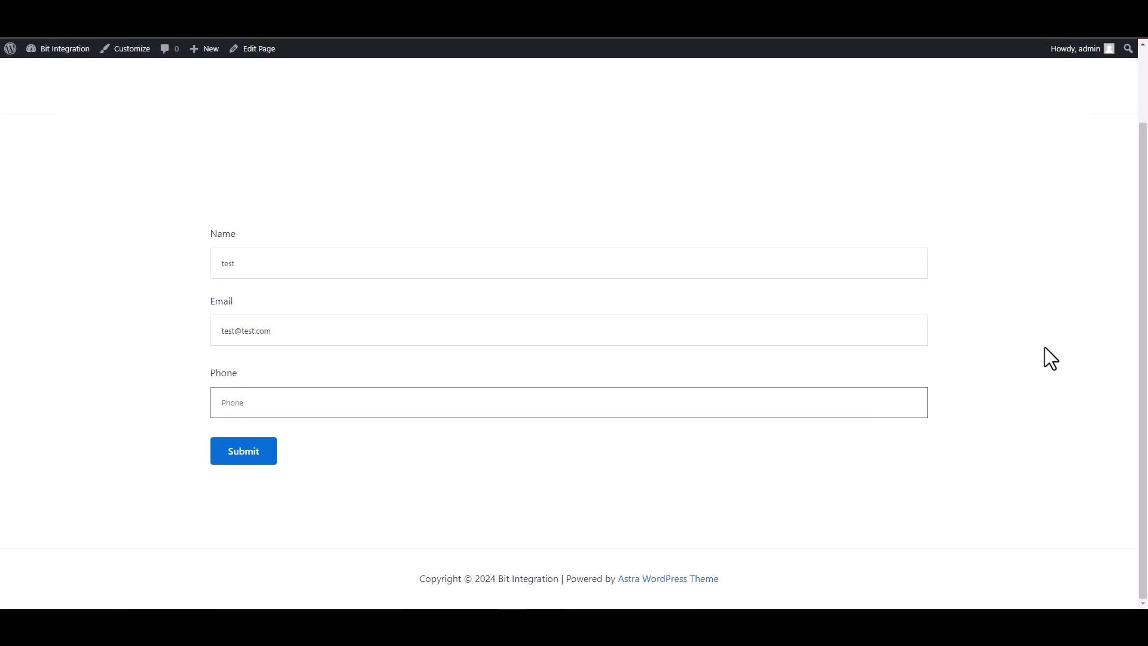
{"action": "type", "text": "134"}
{"action": "key", "text": "BackSpace"}
{"action": "key", "text": "BackSpace"}
{"action": "key", "text": "BackSpace"}
{"action": "type", "text": "12345678"}
{"action": "left_click", "coordinate": [239, 457]}
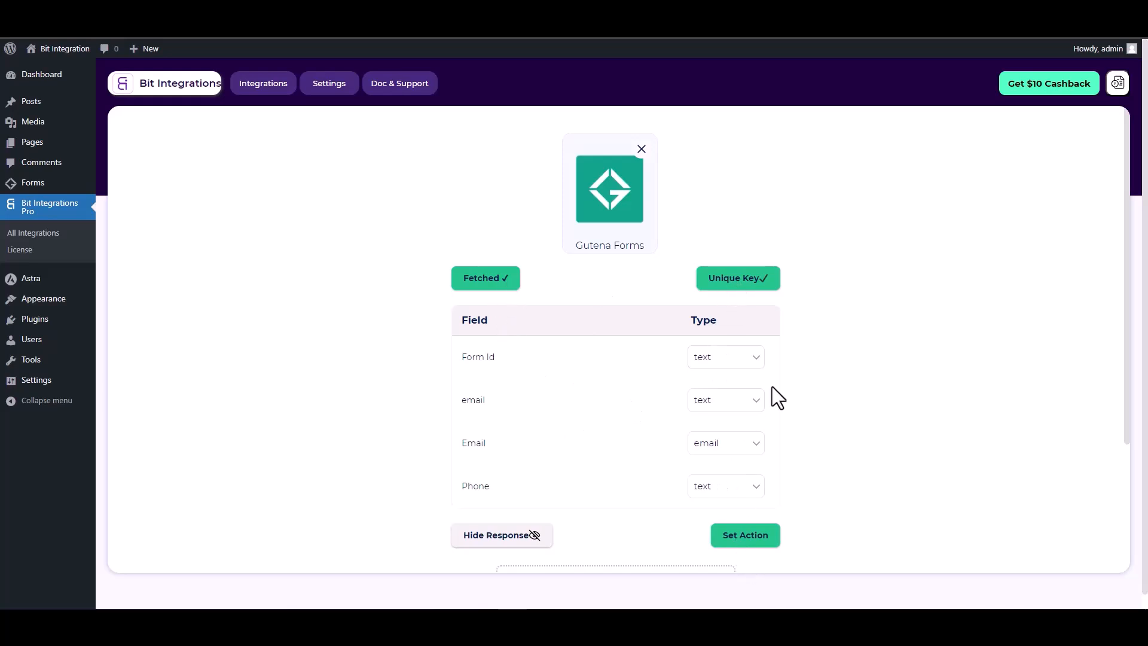
Step: Set Zoho Recruit as the action app and choose the zoho.com data center
{"action": "scroll", "coordinate": [772, 386], "scroll_direction": "down", "scroll_amount": 1}
{"action": "left_click", "coordinate": [748, 477]}
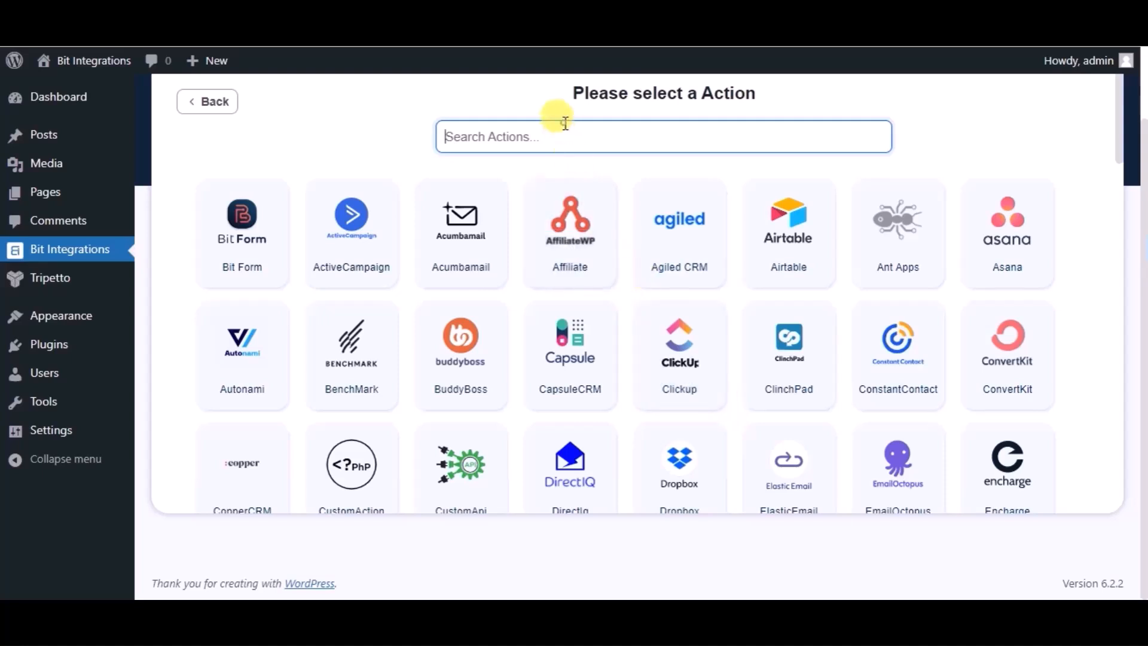
{"action": "type", "text": "zo"}
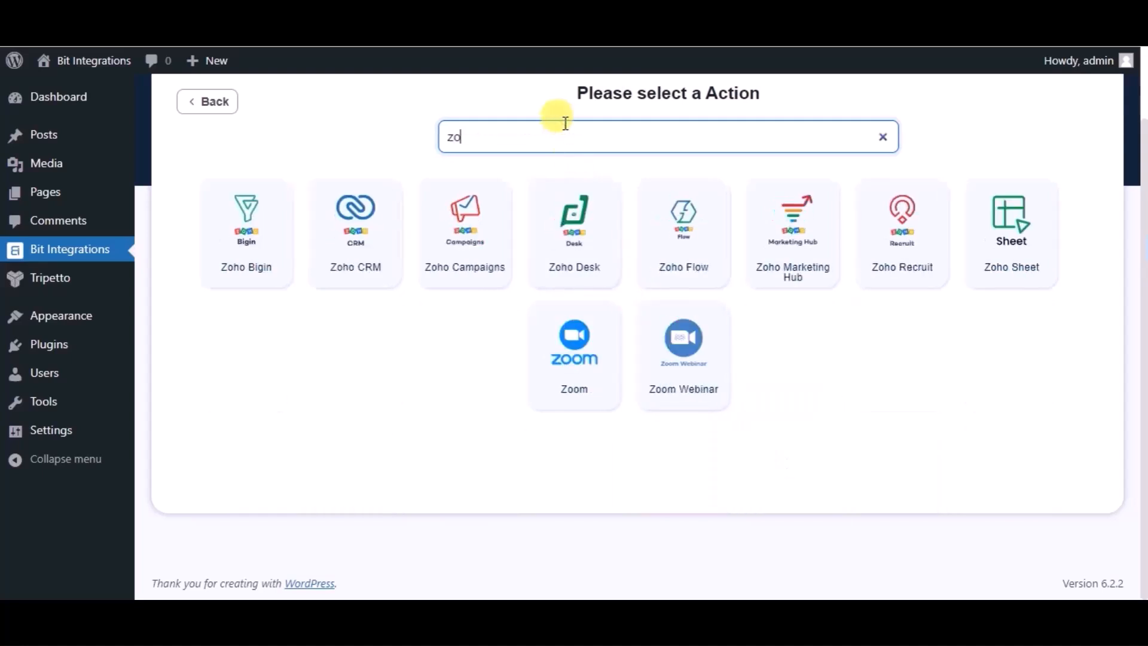
{"action": "type", "text": "ho re"}
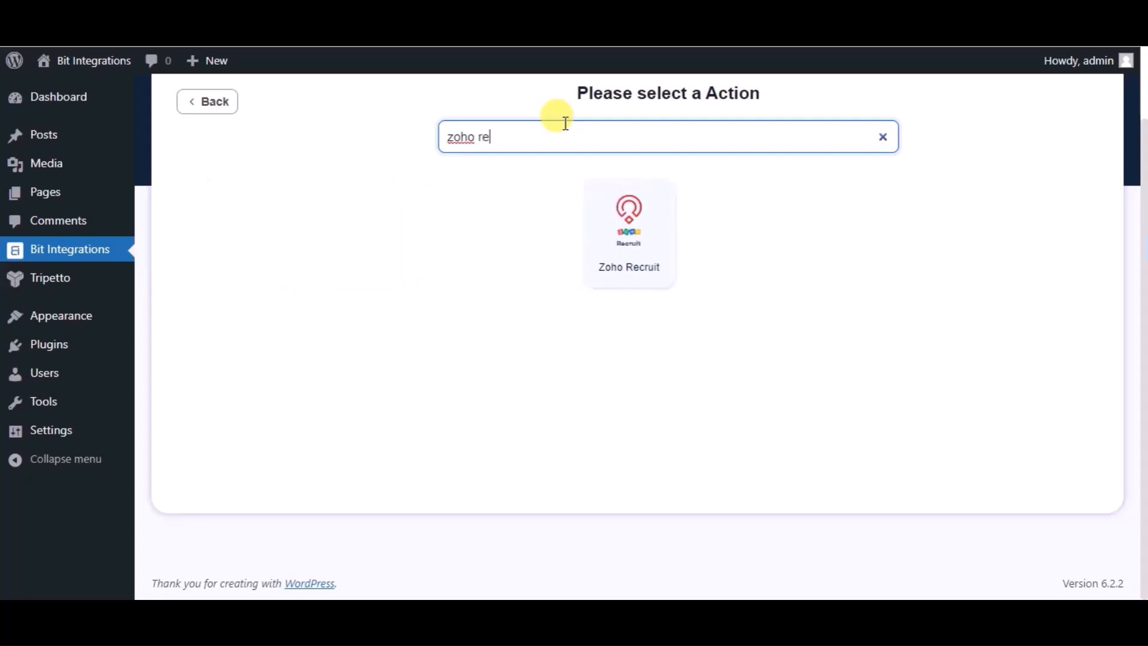
{"action": "left_click", "coordinate": [602, 213]}
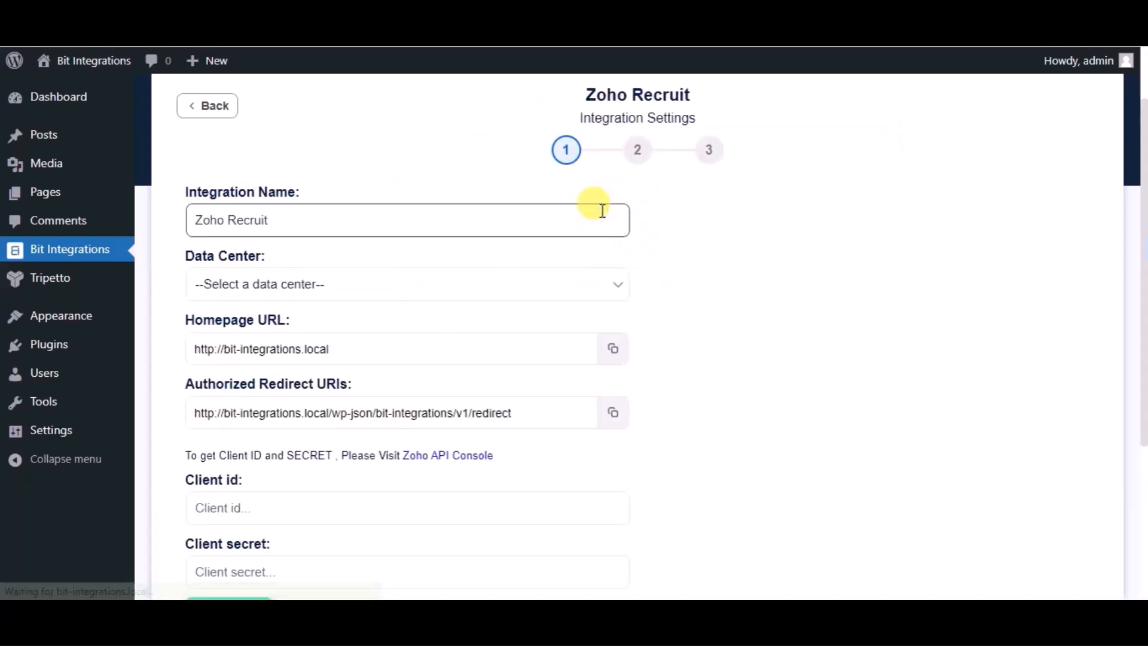
{"action": "left_click", "coordinate": [359, 281]}
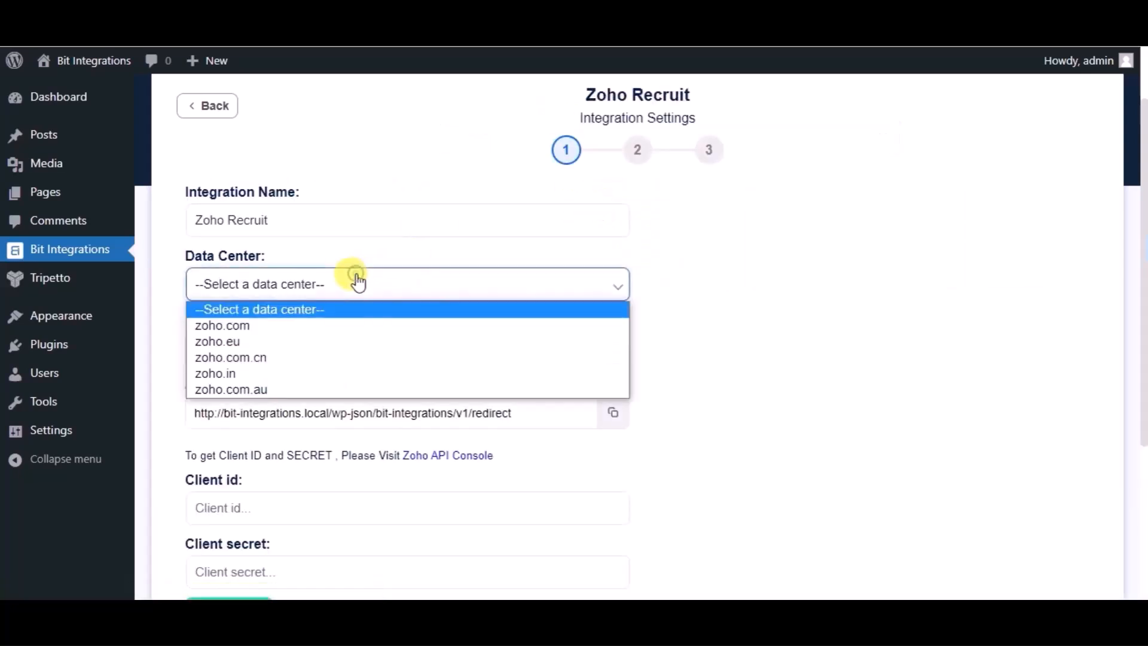
{"action": "left_click", "coordinate": [221, 331]}
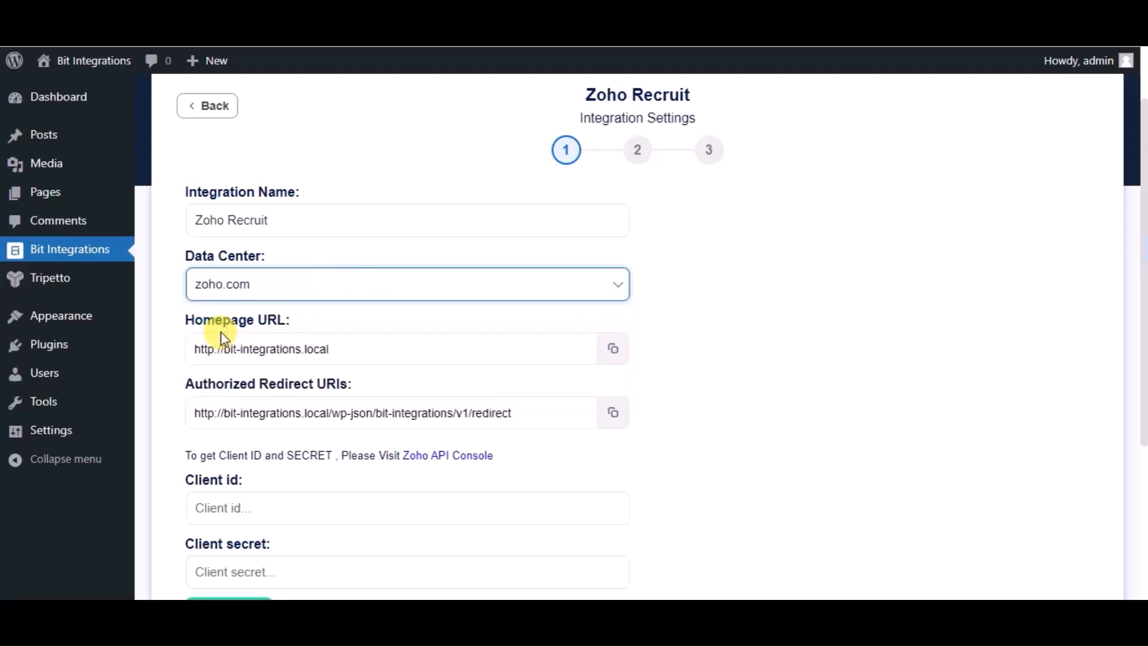
{"action": "scroll", "coordinate": [536, 469], "scroll_direction": "down", "scroll_amount": 1}
{"action": "scroll", "coordinate": [537, 468], "scroll_direction": "down", "scroll_amount": 1}
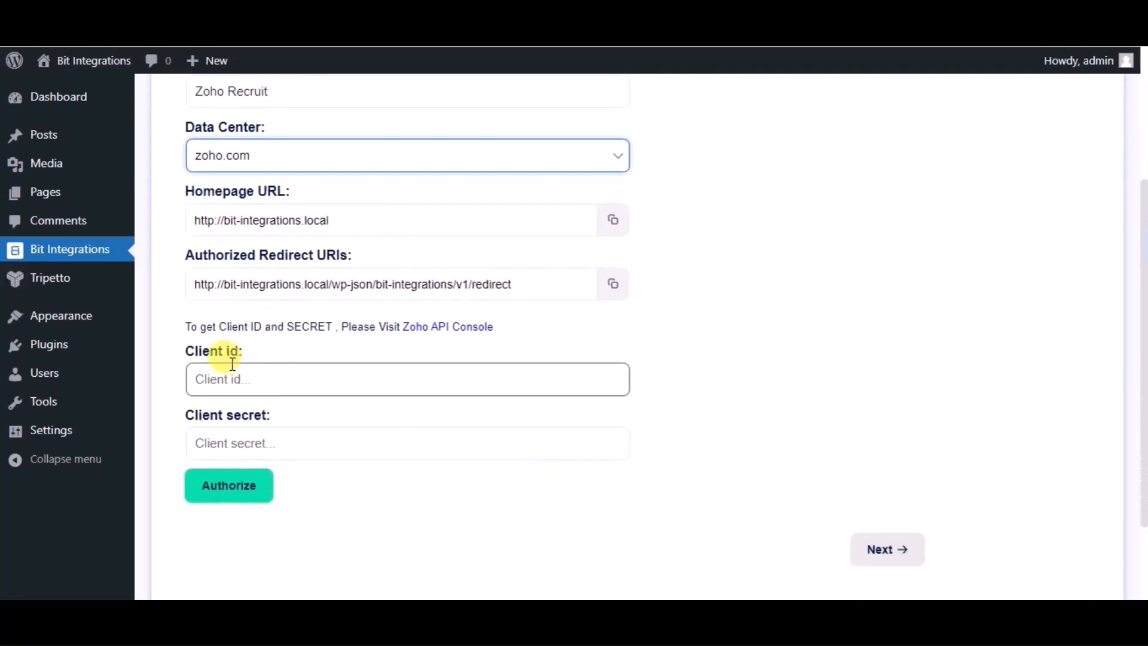
Step: Start a new server-based application client in Zoho API Console named 'Bit Integrations'
{"action": "left_click", "coordinate": [475, 328]}
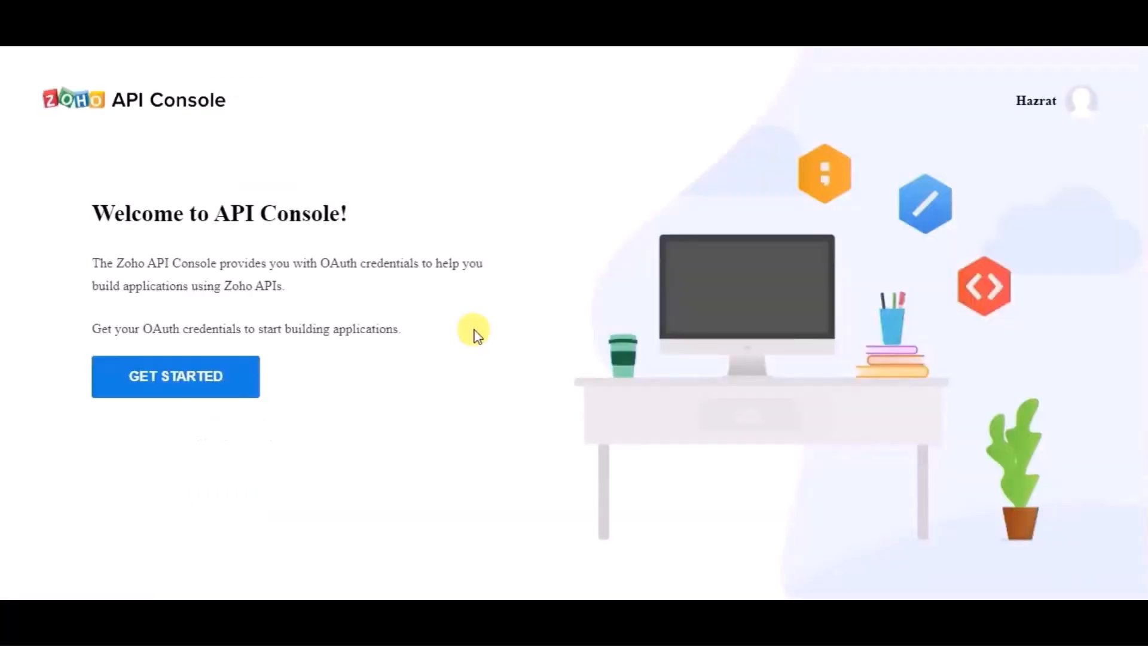
{"action": "left_click", "coordinate": [200, 376]}
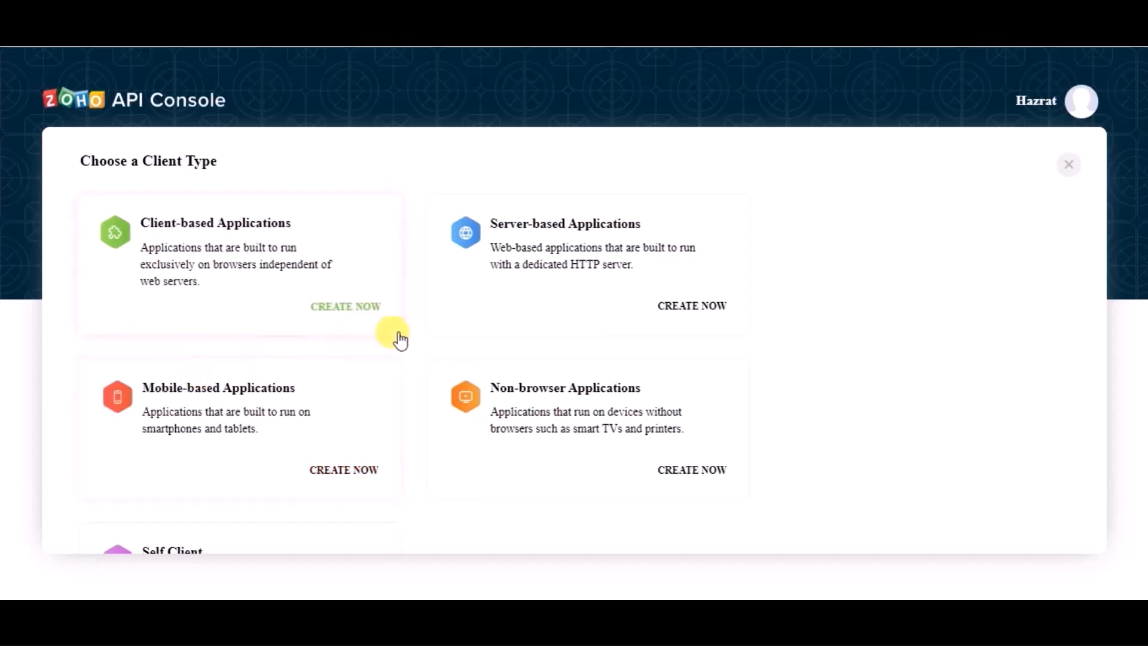
{"action": "left_click", "coordinate": [605, 230]}
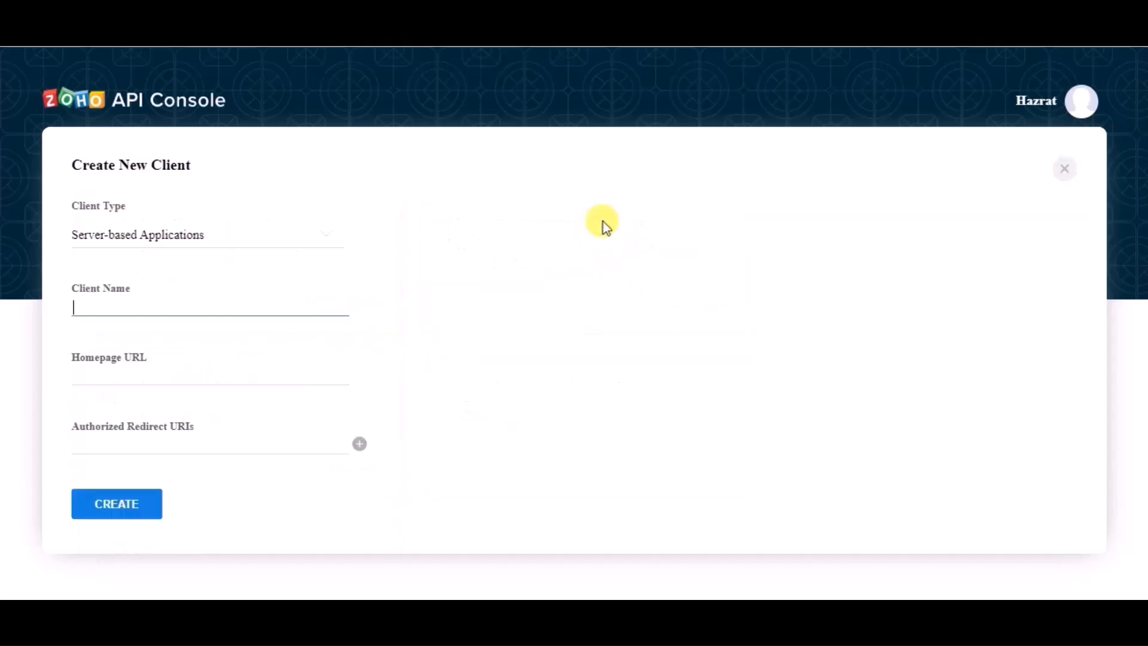
{"action": "type", "text": "B"}
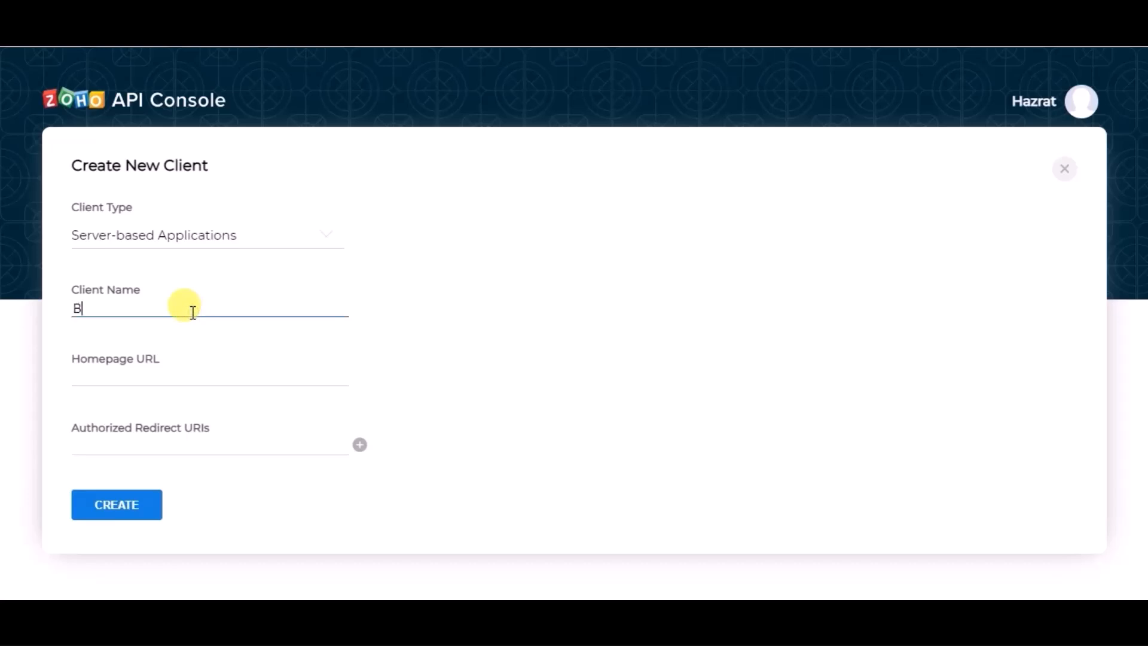
{"action": "type", "text": "it Integrations"}
Step: Give the client the homepage URL and redirect URI copied from Bit Integrations, and create it
{"action": "left_click", "coordinate": [159, 375]}
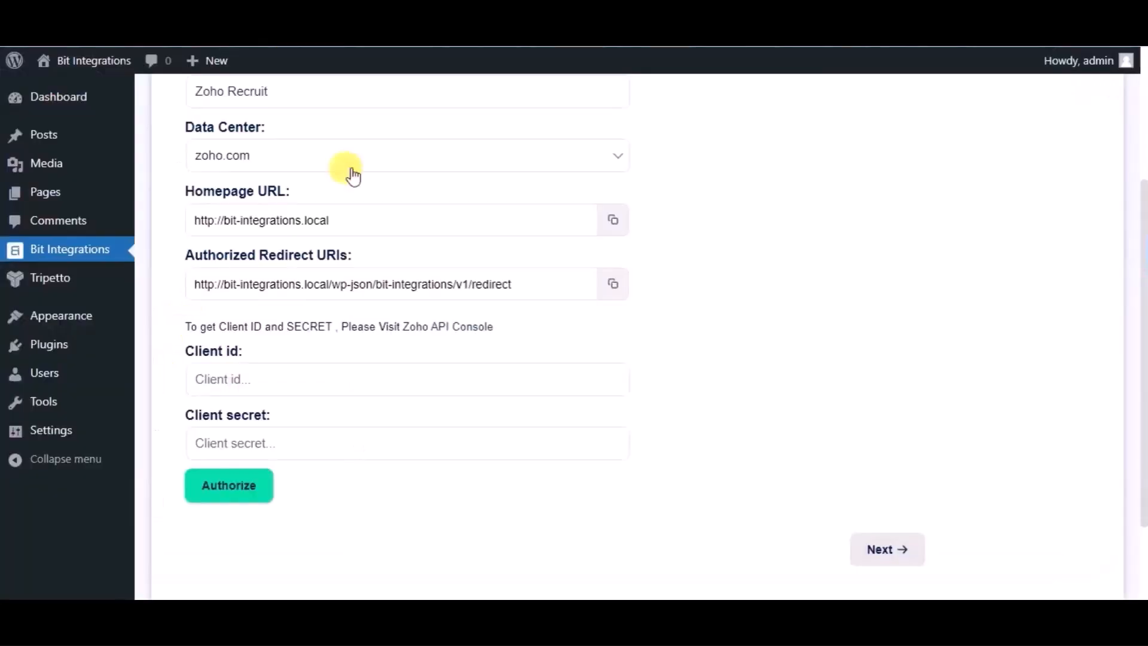
{"action": "left_click", "coordinate": [613, 222]}
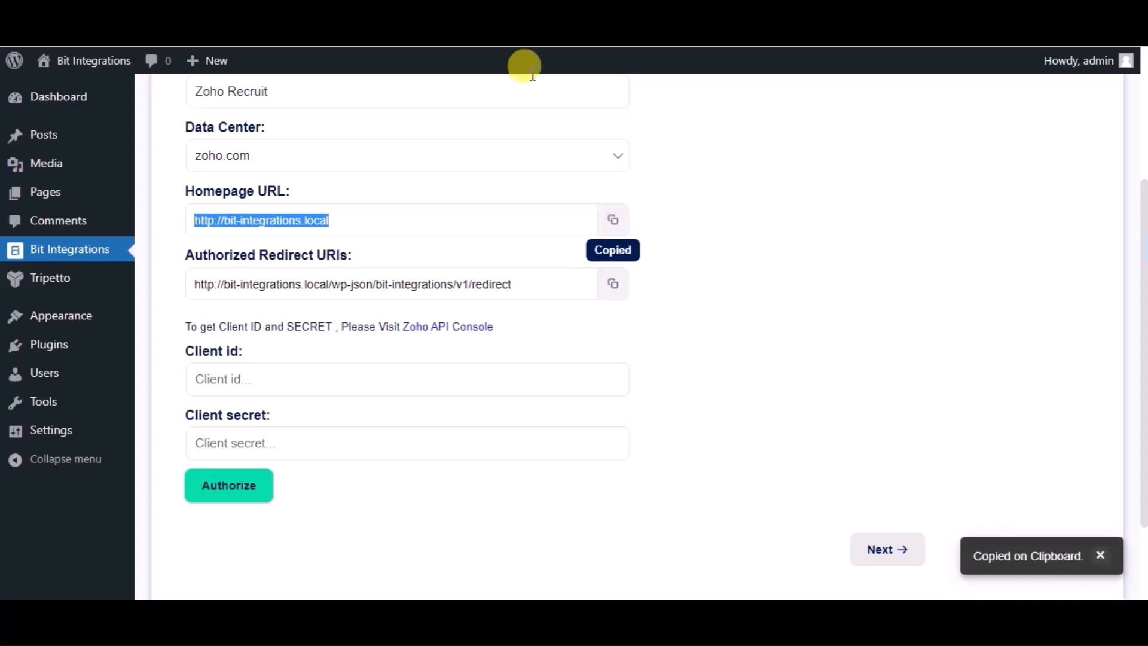
{"action": "left_click", "coordinate": [526, 36]}
{"action": "key", "text": "ctrl+v"}
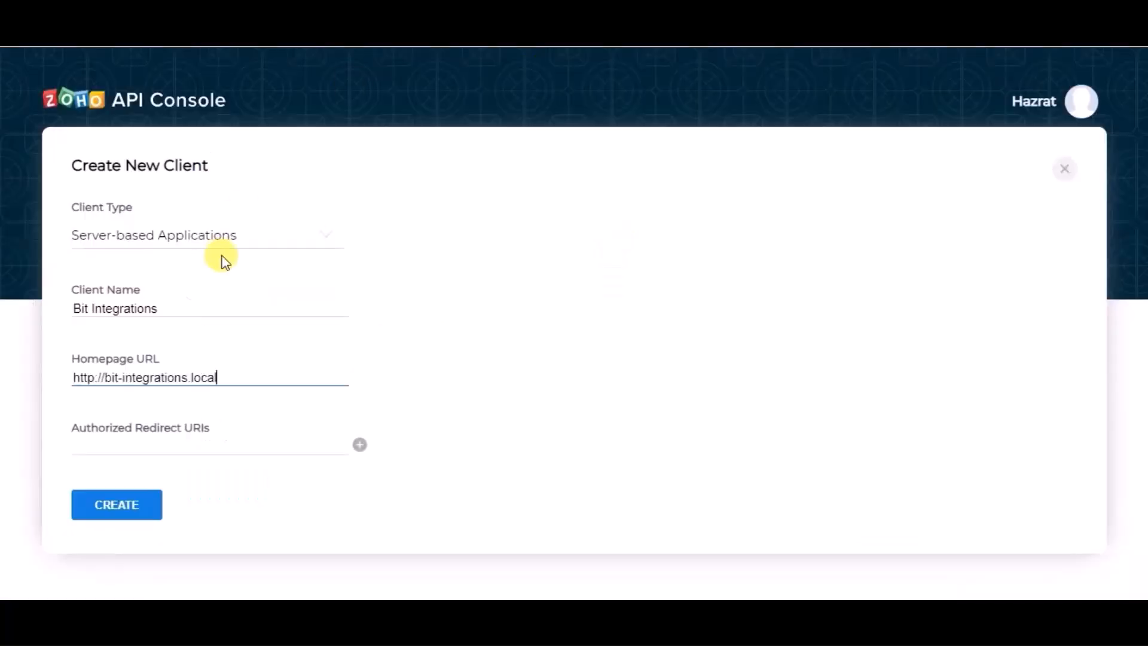
{"action": "left_click", "coordinate": [334, 27]}
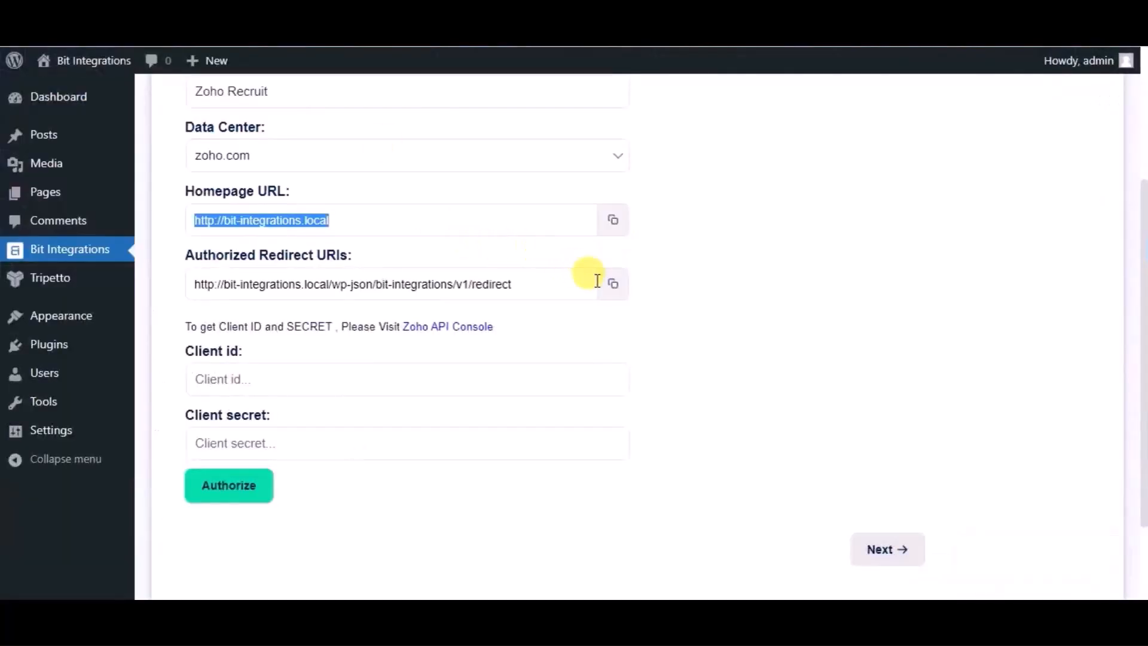
{"action": "left_click", "coordinate": [614, 293]}
{"action": "left_click", "coordinate": [527, 36]}
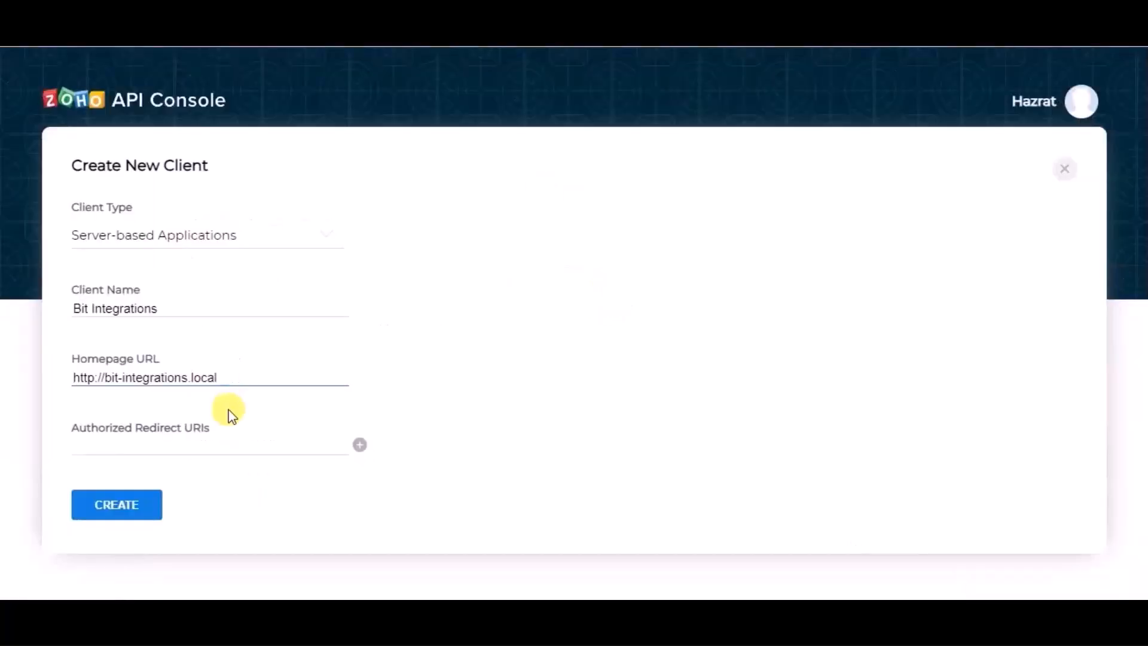
{"action": "left_click", "coordinate": [221, 443]}
{"action": "key", "text": "ctrl+v"}
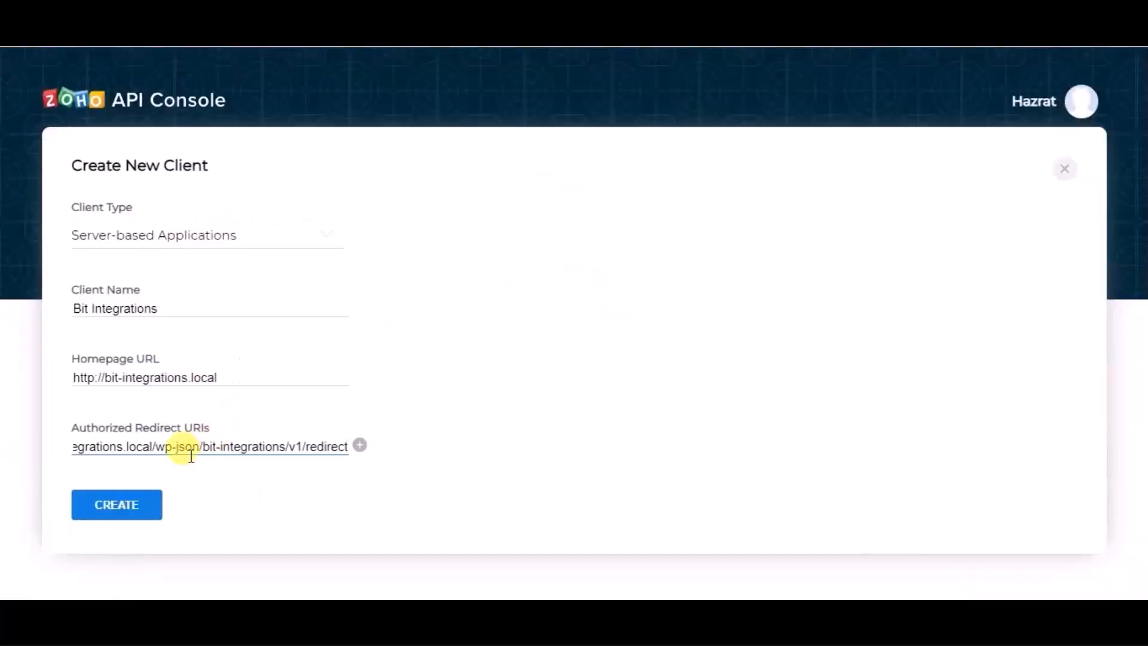
{"action": "left_click", "coordinate": [147, 501]}
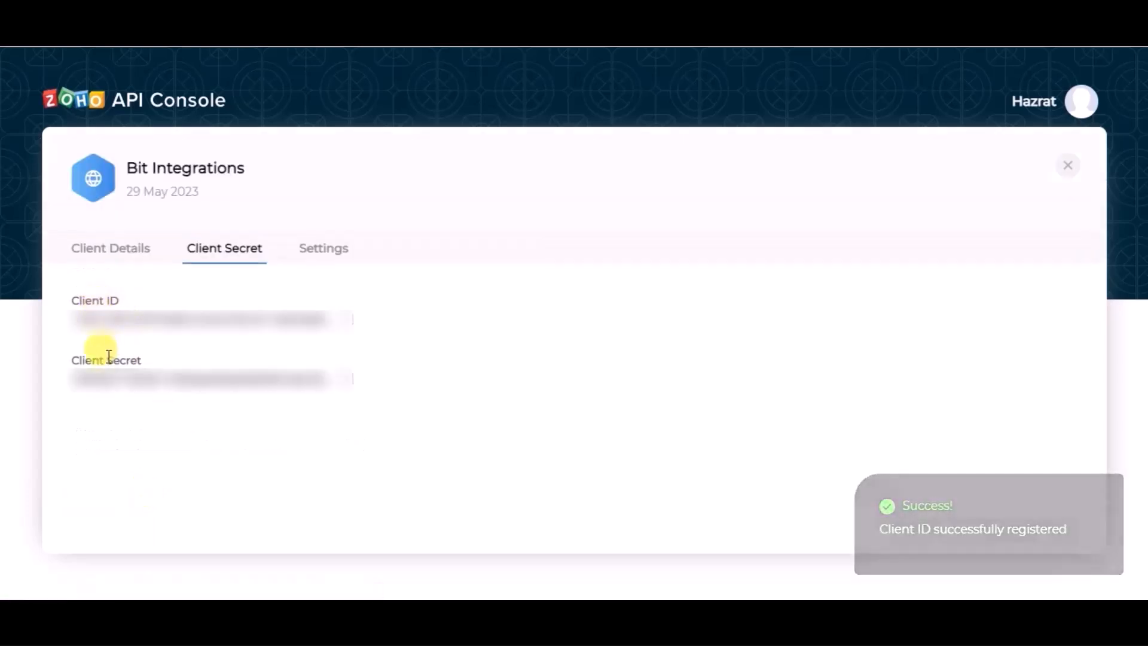
Step: Copy the Zoho client ID and client secret into the Bit Integrations authorization fields
{"action": "left_click", "coordinate": [347, 330]}
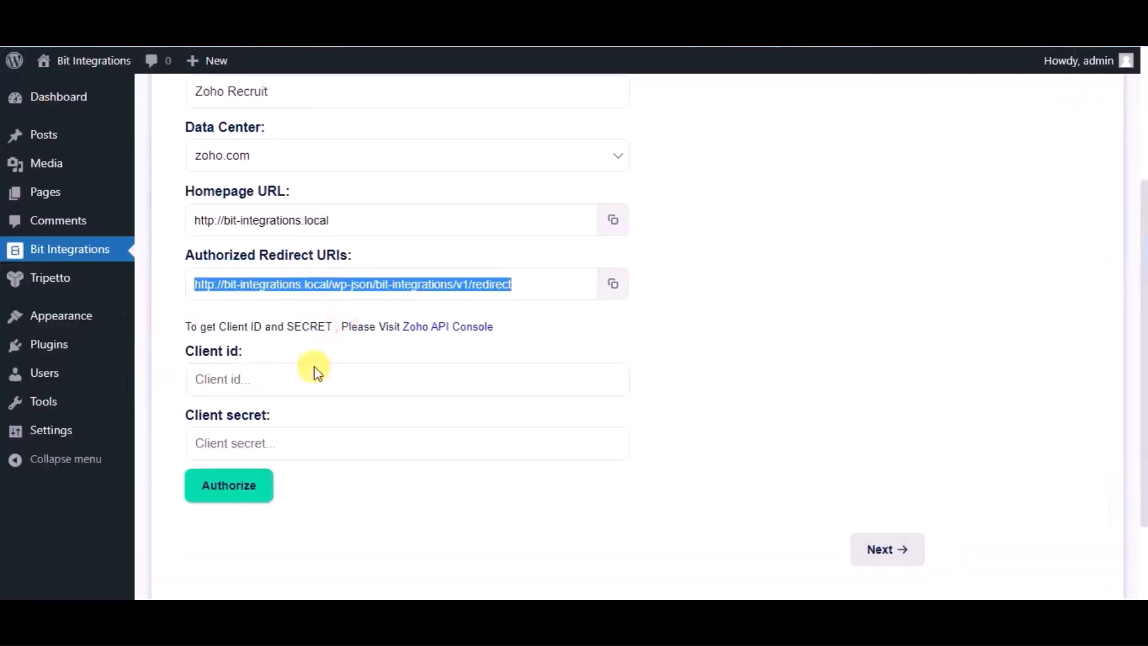
{"action": "left_click", "coordinate": [305, 376]}
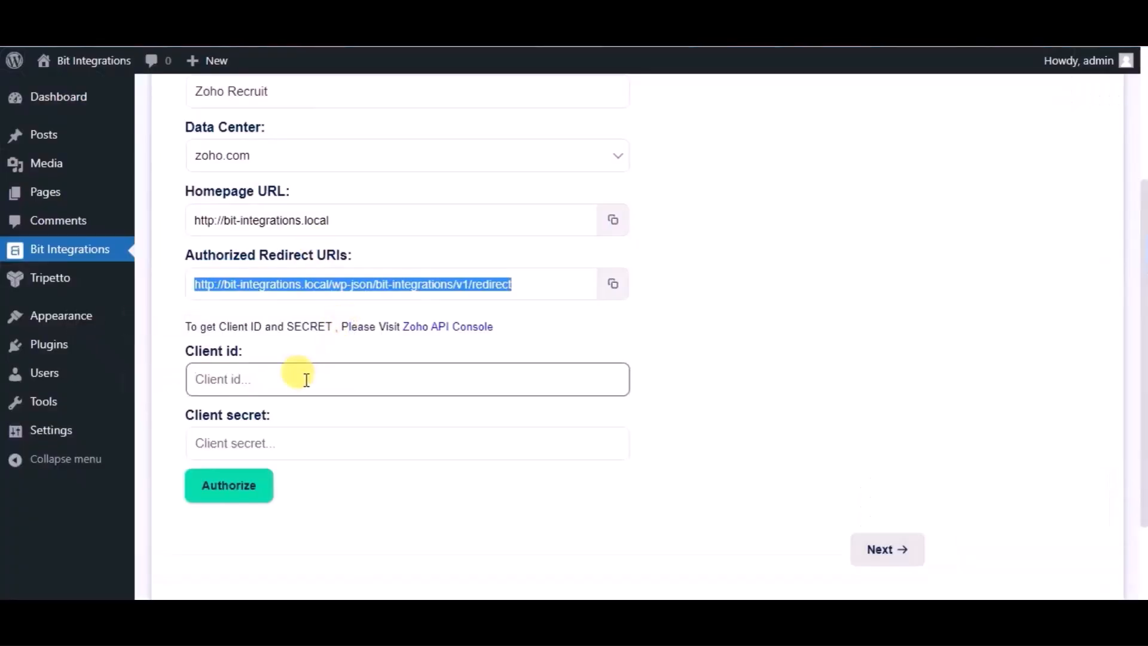
{"action": "key", "text": "ctrl+v"}
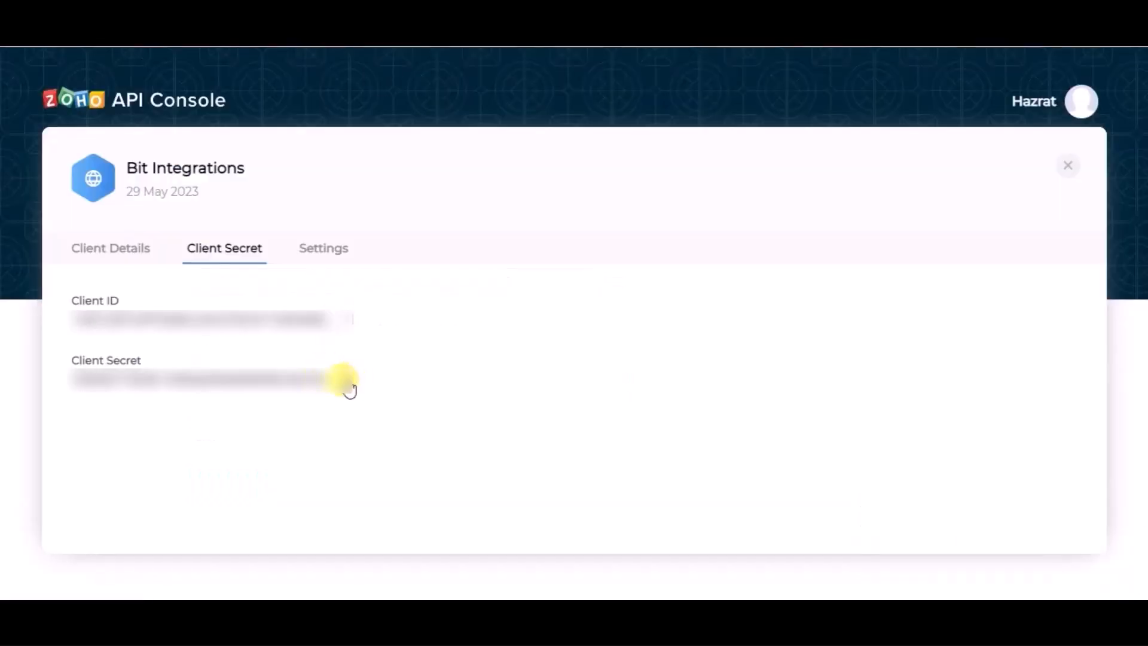
{"action": "left_click", "coordinate": [348, 386]}
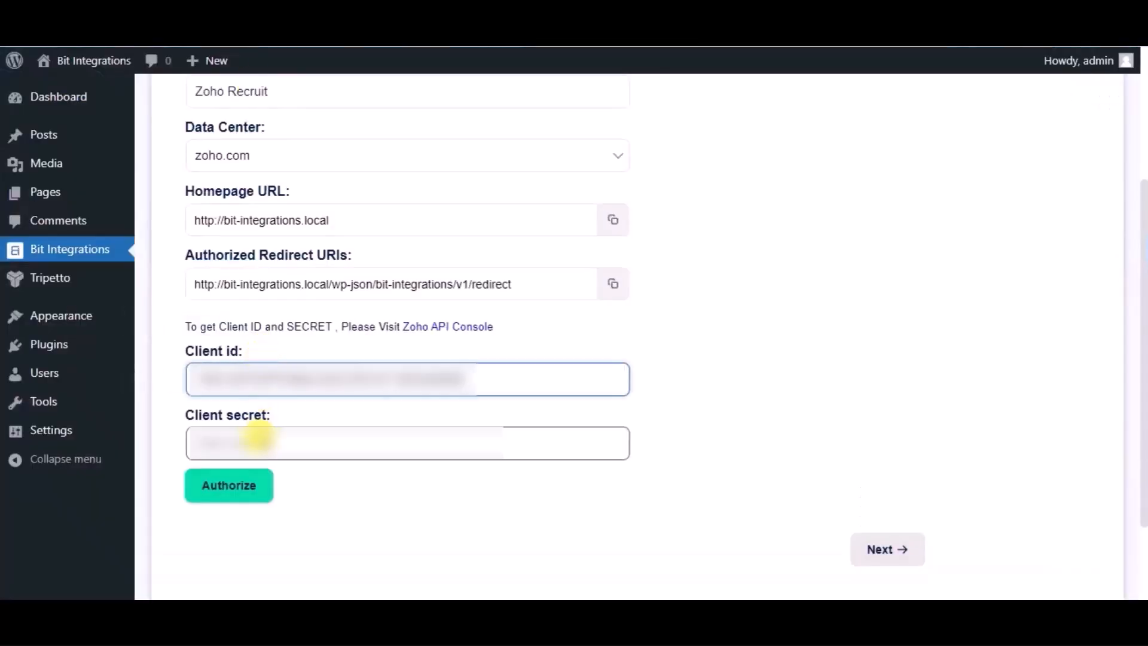
{"action": "left_click", "coordinate": [259, 443]}
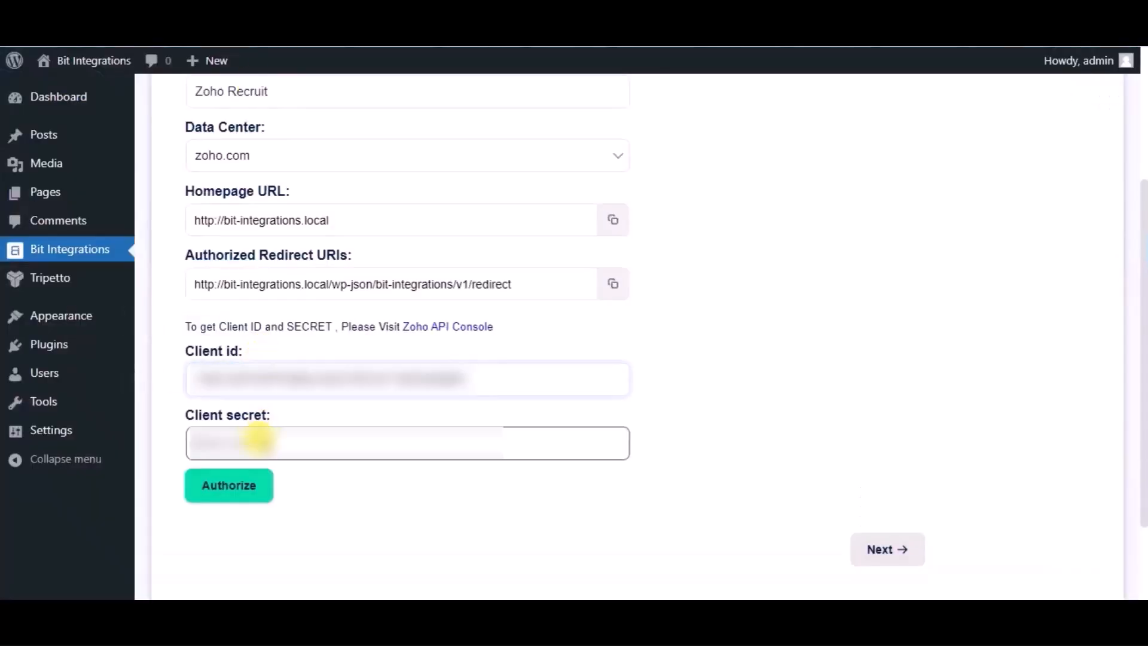
{"action": "key", "text": "ctrl+v"}
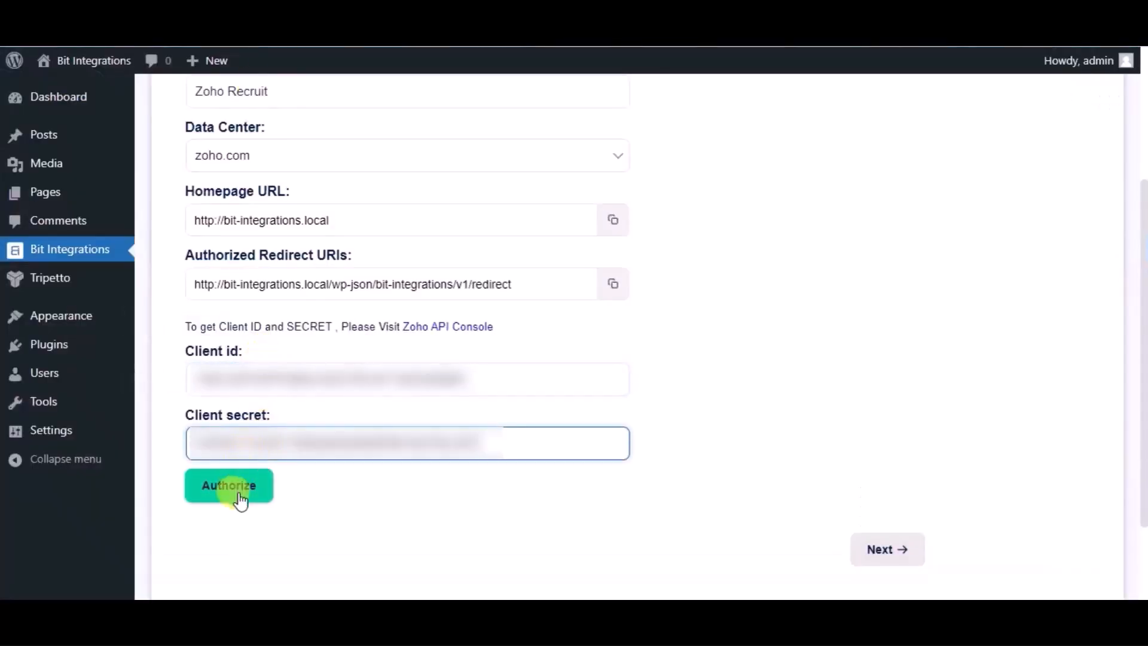
Step: Authorize the Zoho Recruit connection, accept the access request, and continue to integration settings
{"action": "left_click", "coordinate": [240, 500]}
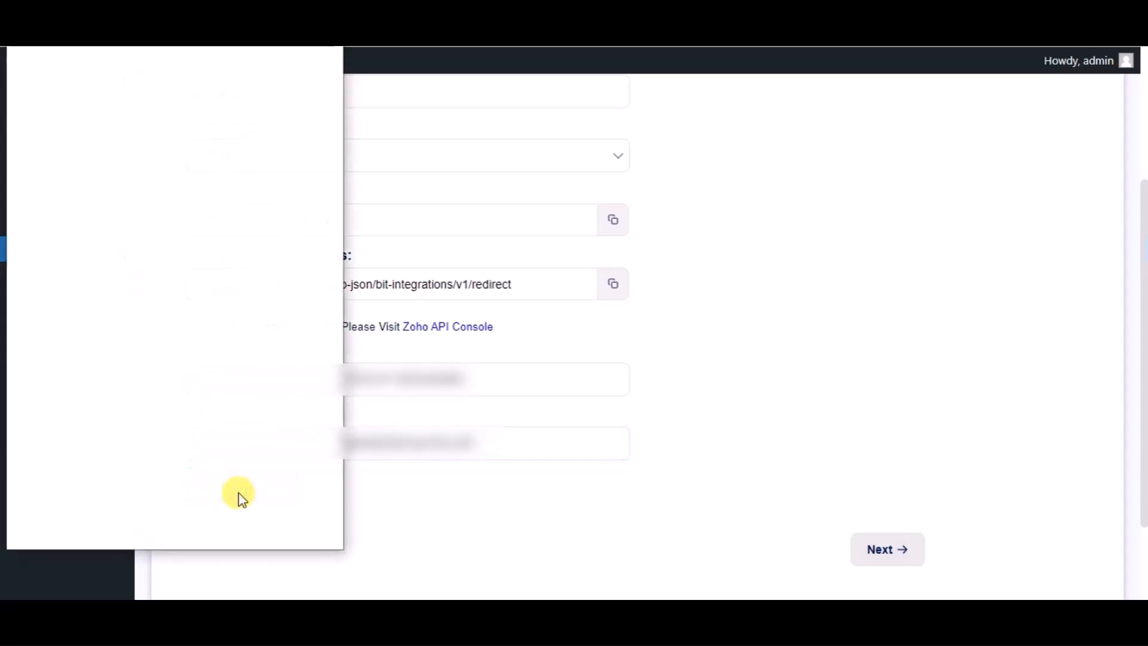
{"action": "left_click", "coordinate": [223, 458]}
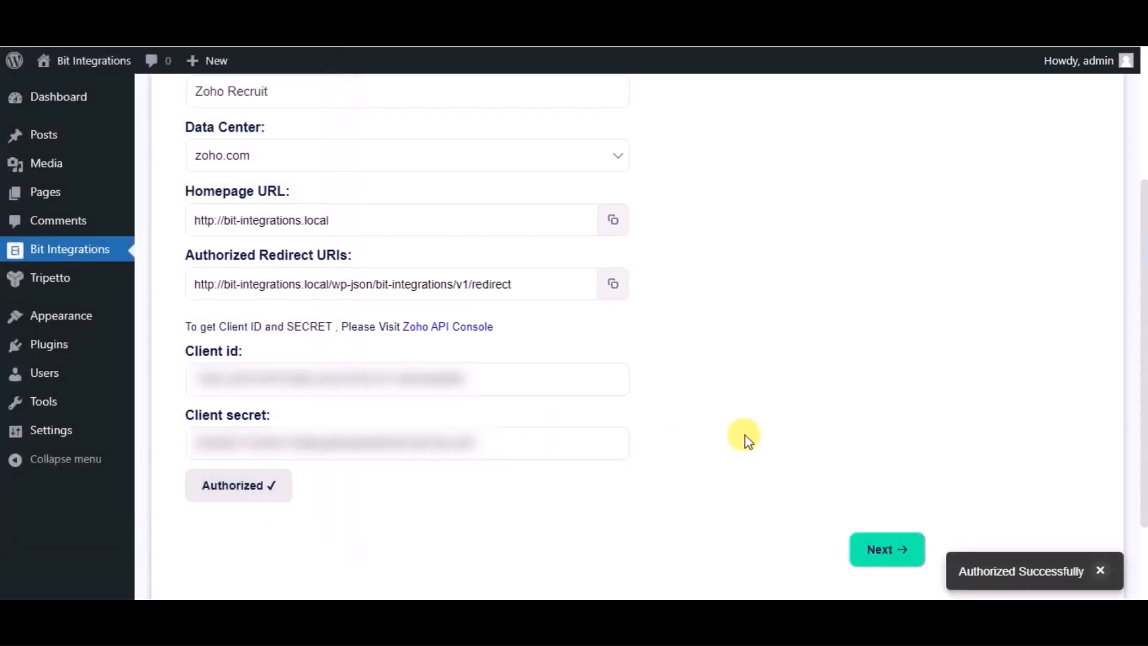
{"action": "scroll", "coordinate": [745, 435], "scroll_direction": "down", "scroll_amount": 2}
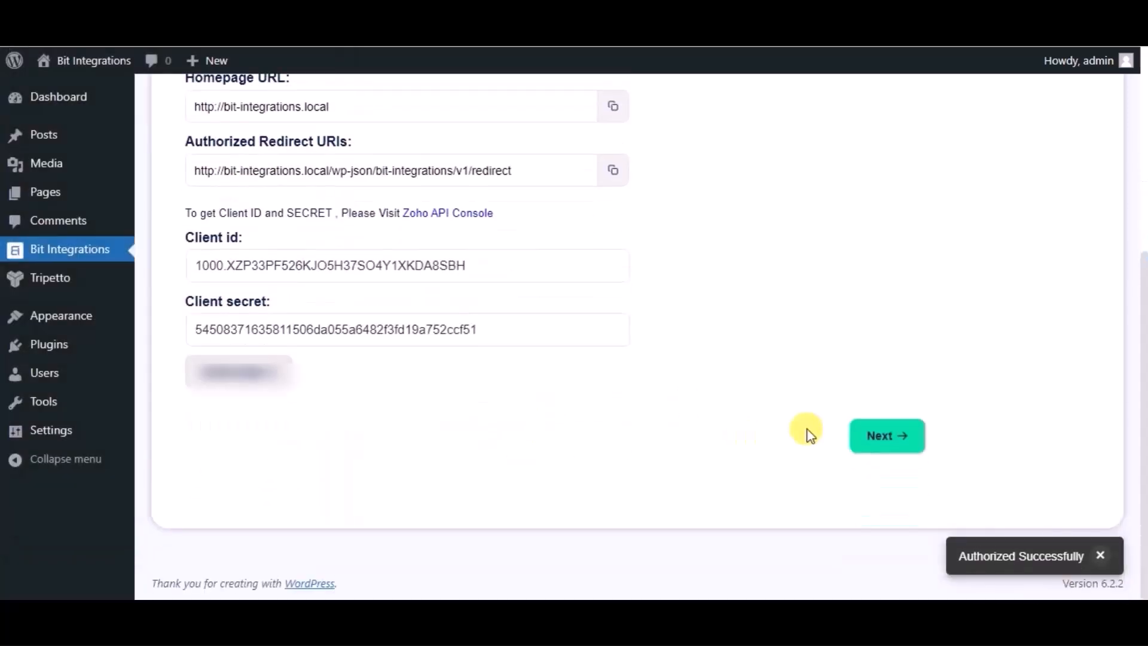
{"action": "left_click", "coordinate": [877, 438]}
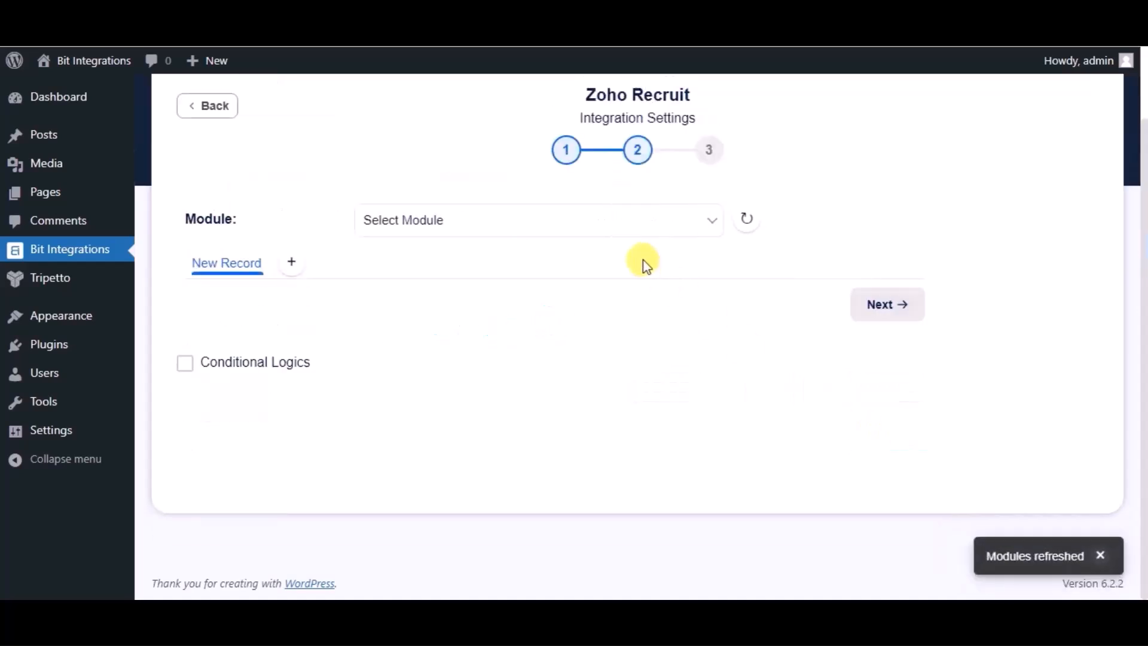
Step: Select the Candidates module and map the form's Name field to Last Name
{"action": "left_click", "coordinate": [612, 235]}
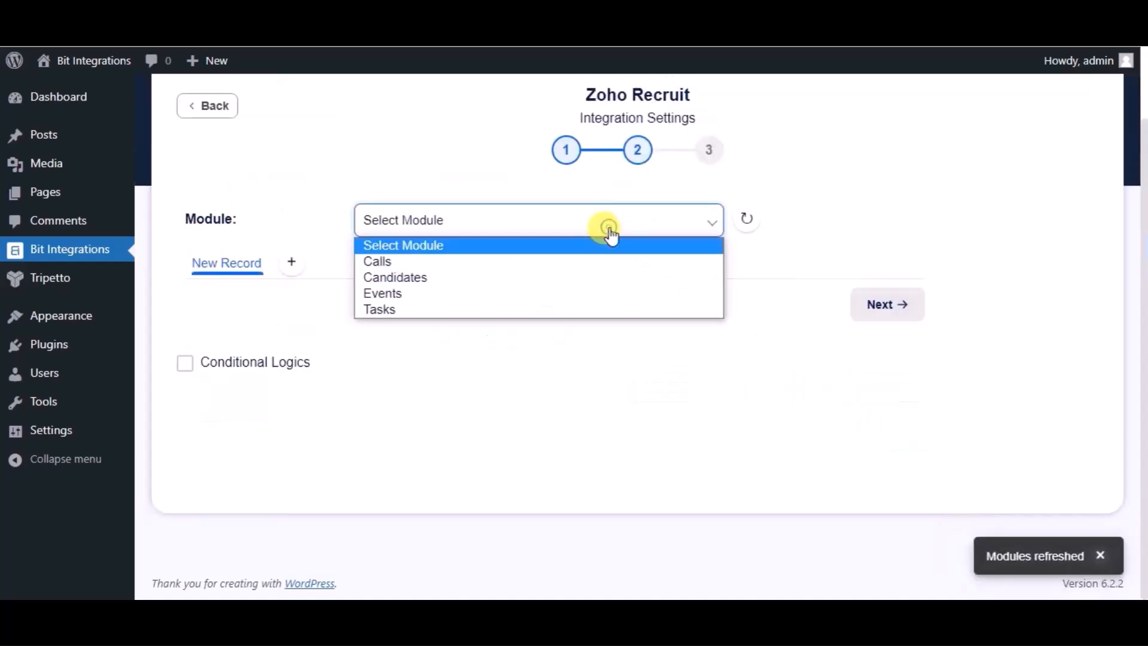
{"action": "left_click", "coordinate": [478, 278]}
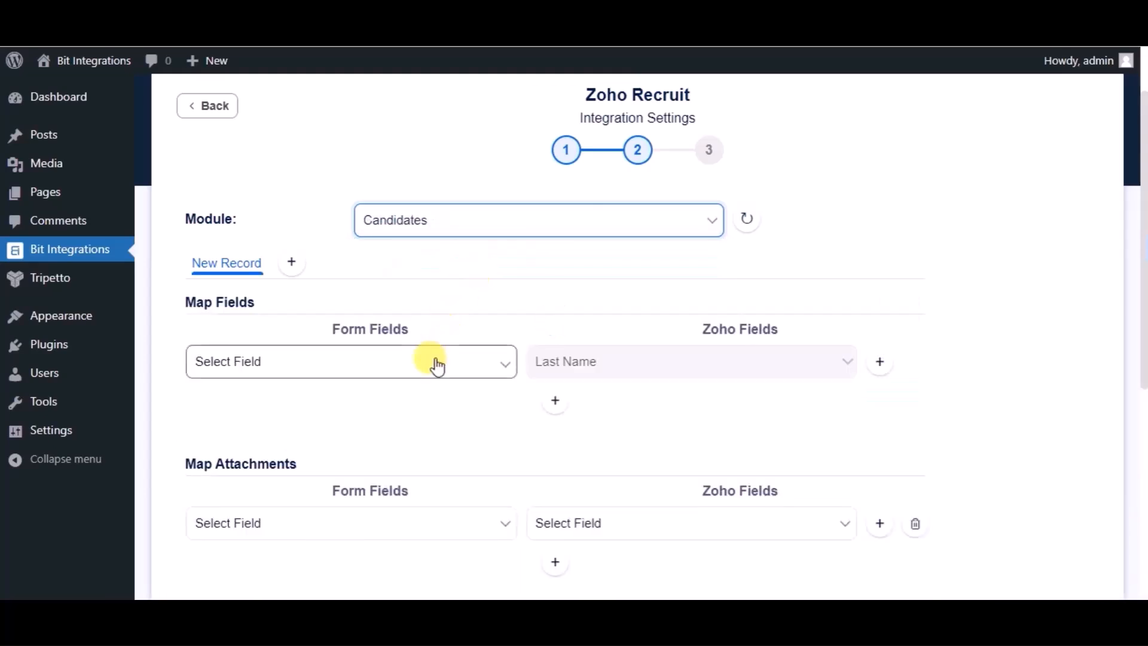
{"action": "left_click", "coordinate": [436, 364]}
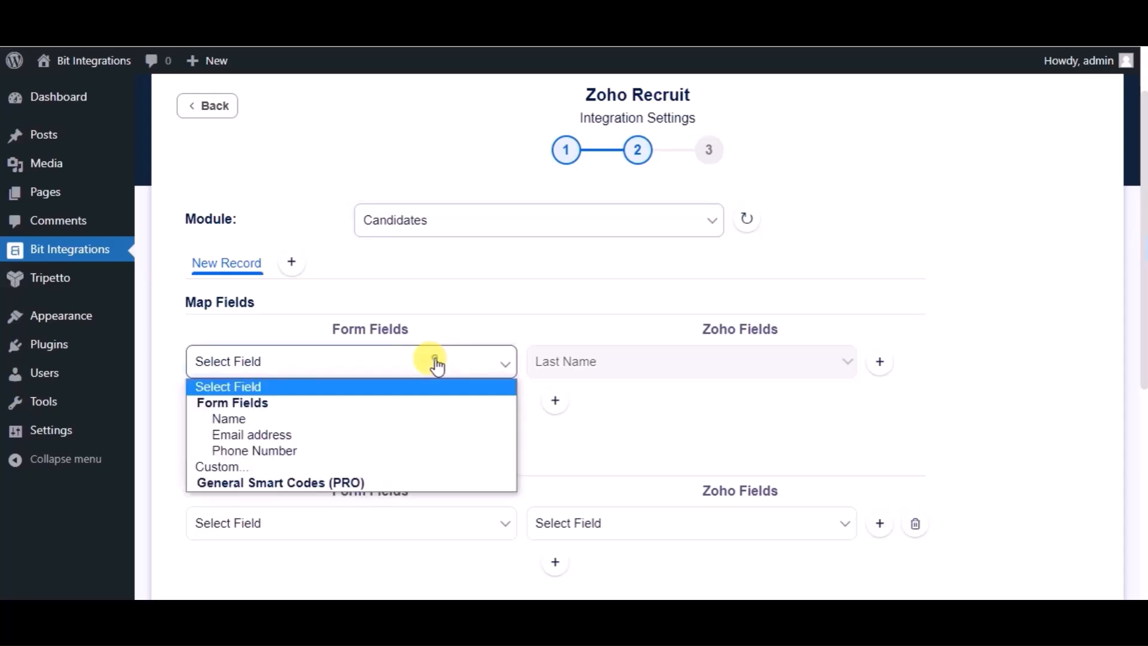
{"action": "left_click", "coordinate": [293, 419]}
Step: Add mappings for Email address to Email and Phone Number to Mobile
{"action": "left_click", "coordinate": [553, 401]}
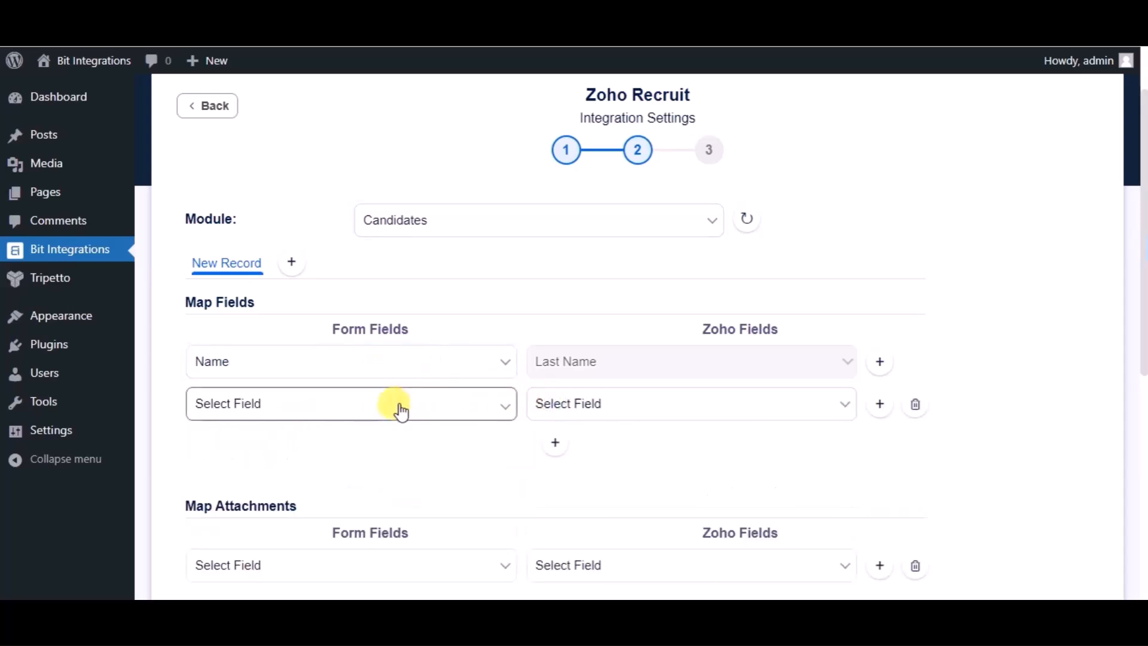
{"action": "left_click", "coordinate": [397, 405]}
{"action": "left_click", "coordinate": [318, 477]}
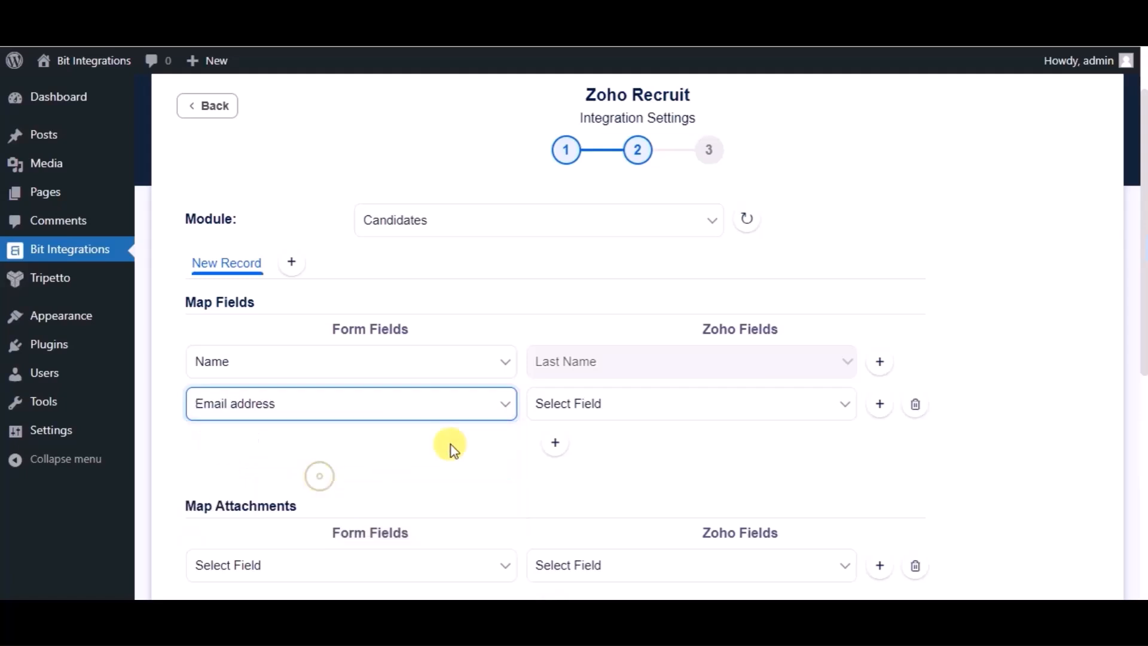
{"action": "left_click", "coordinate": [559, 418]}
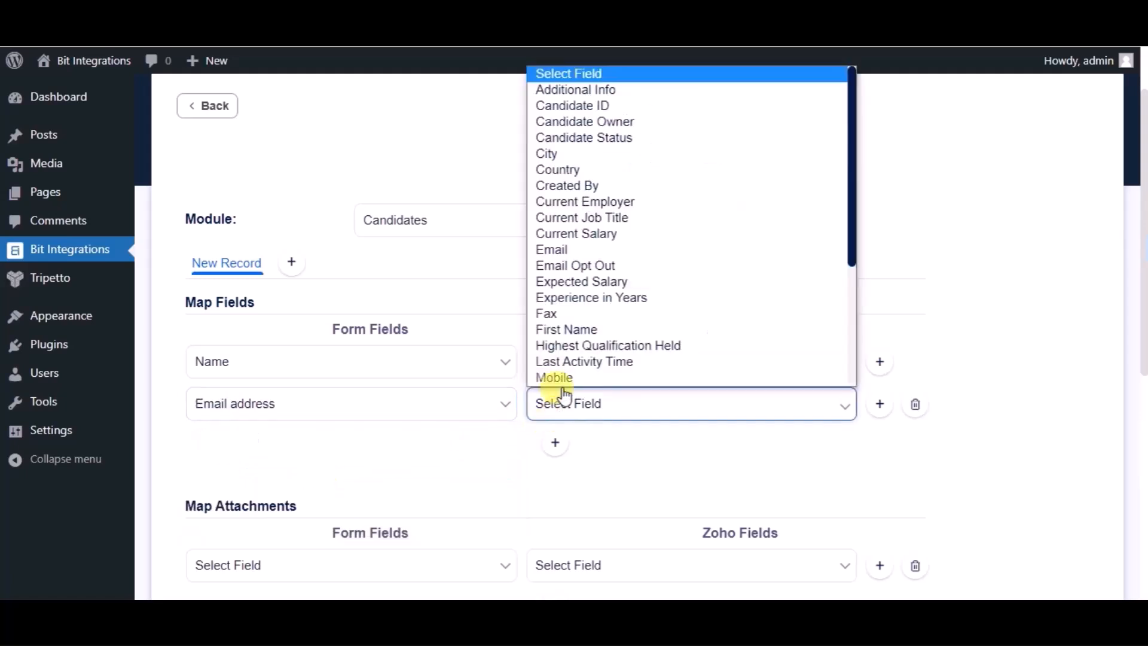
{"action": "left_click", "coordinate": [578, 253]}
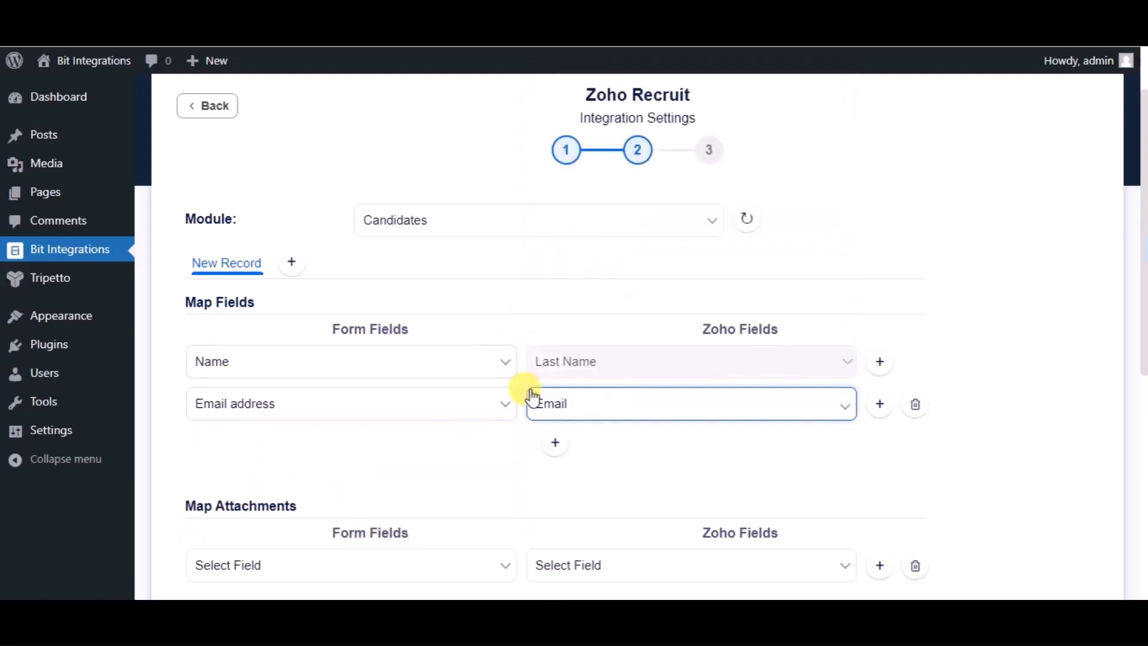
{"action": "left_click", "coordinate": [555, 446]}
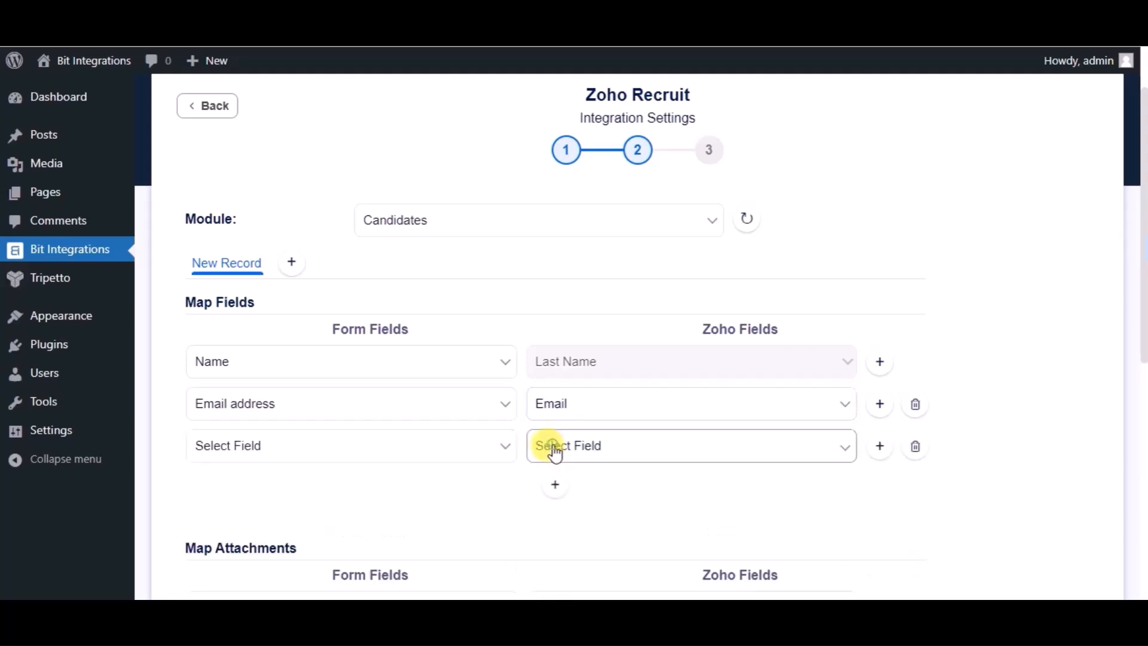
{"action": "left_click", "coordinate": [414, 444]}
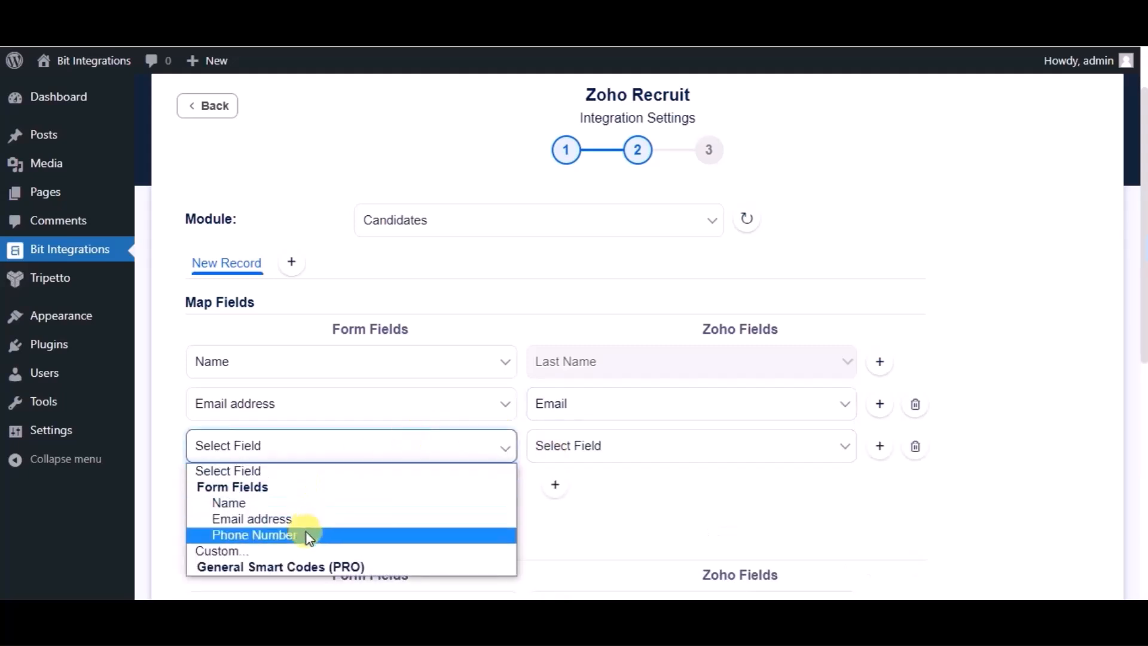
{"action": "left_click", "coordinate": [305, 534]}
{"action": "left_click", "coordinate": [591, 456]}
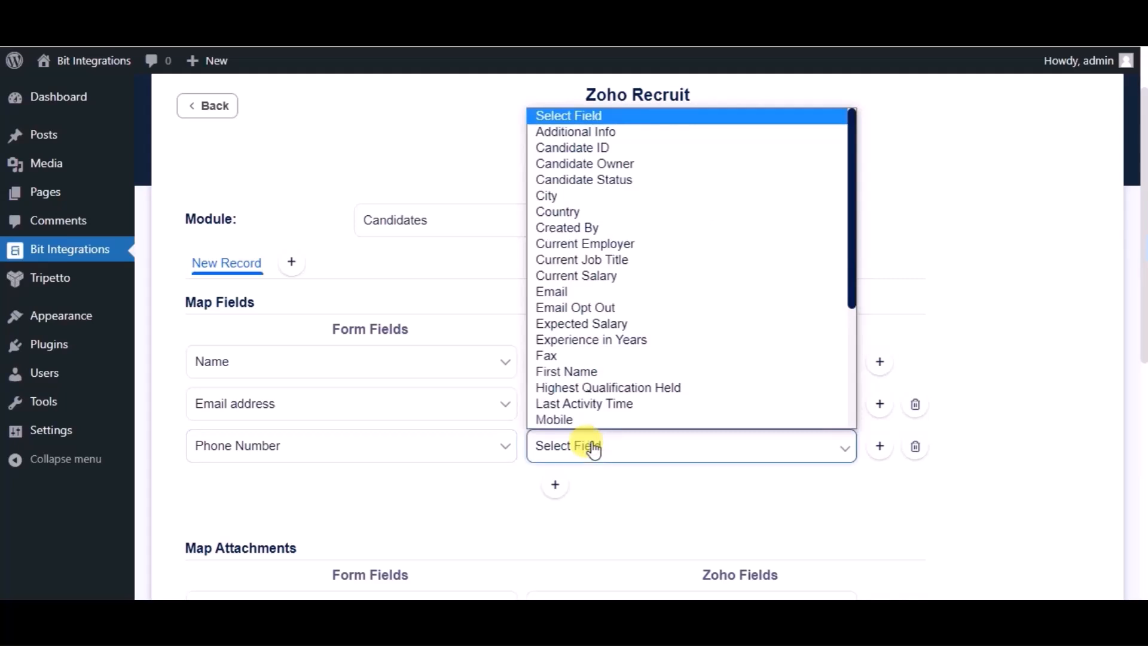
{"action": "left_click", "coordinate": [569, 419]}
Step: Advance to the final step and finish and save the Zoho Recruit integration
{"action": "scroll", "coordinate": [516, 468], "scroll_direction": "down", "scroll_amount": 2}
{"action": "scroll", "coordinate": [515, 465], "scroll_direction": "down", "scroll_amount": 5}
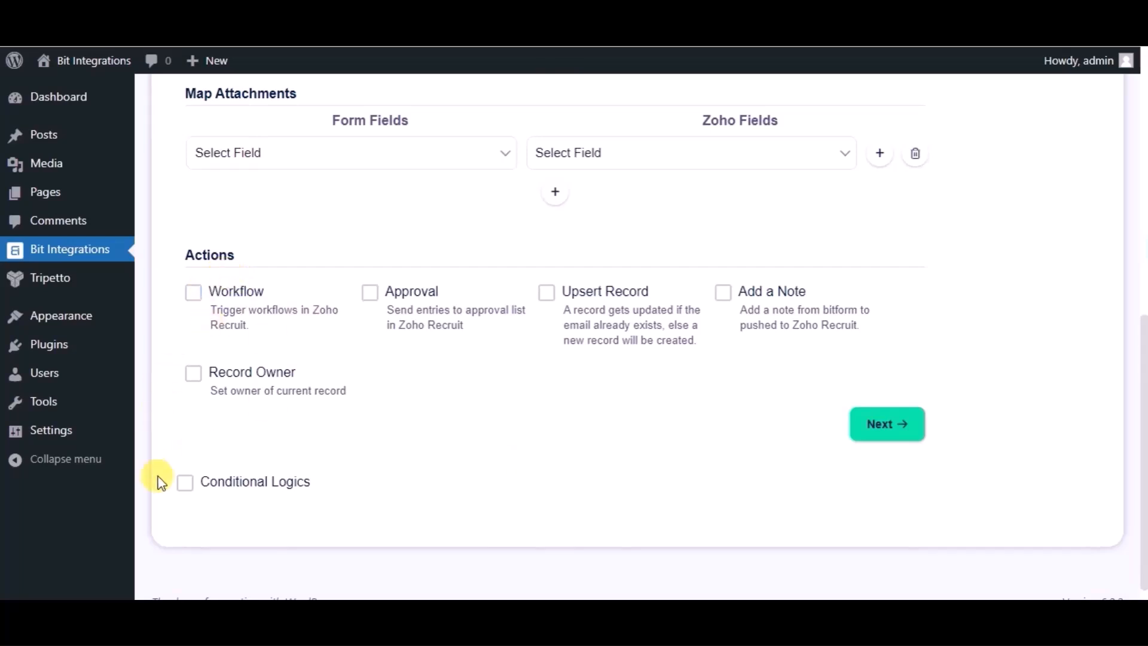
{"action": "scroll", "coordinate": [516, 466], "scroll_direction": "up", "scroll_amount": 1}
{"action": "scroll", "coordinate": [515, 466], "scroll_direction": "down", "scroll_amount": 1}
{"action": "left_click", "coordinate": [881, 426]}
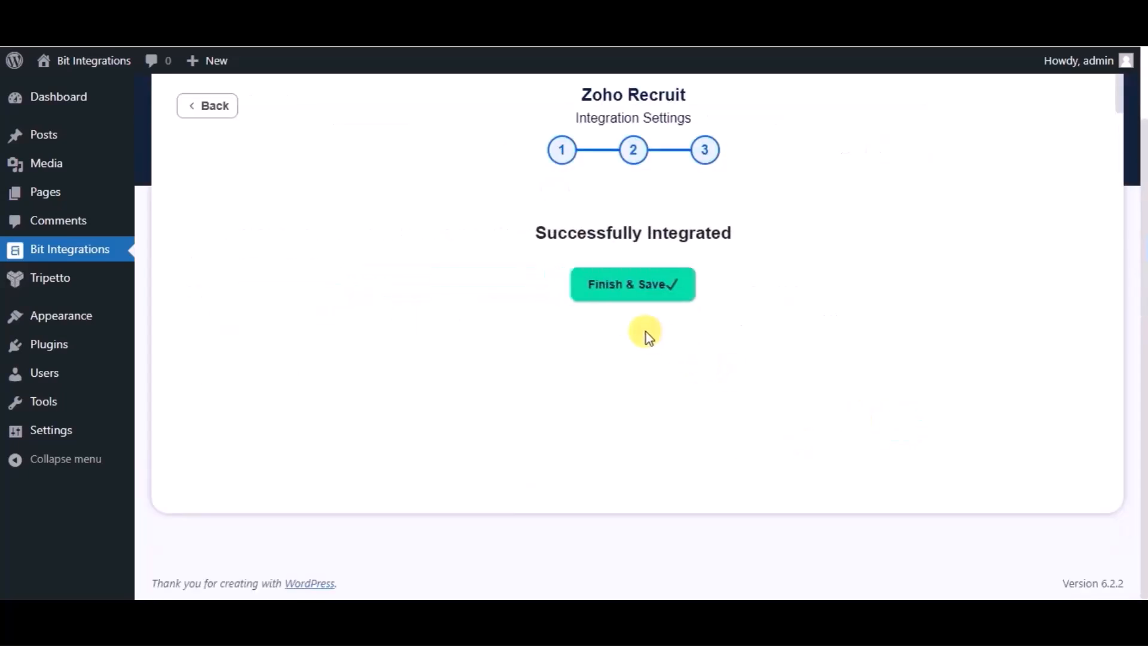
{"action": "left_click", "coordinate": [625, 293]}
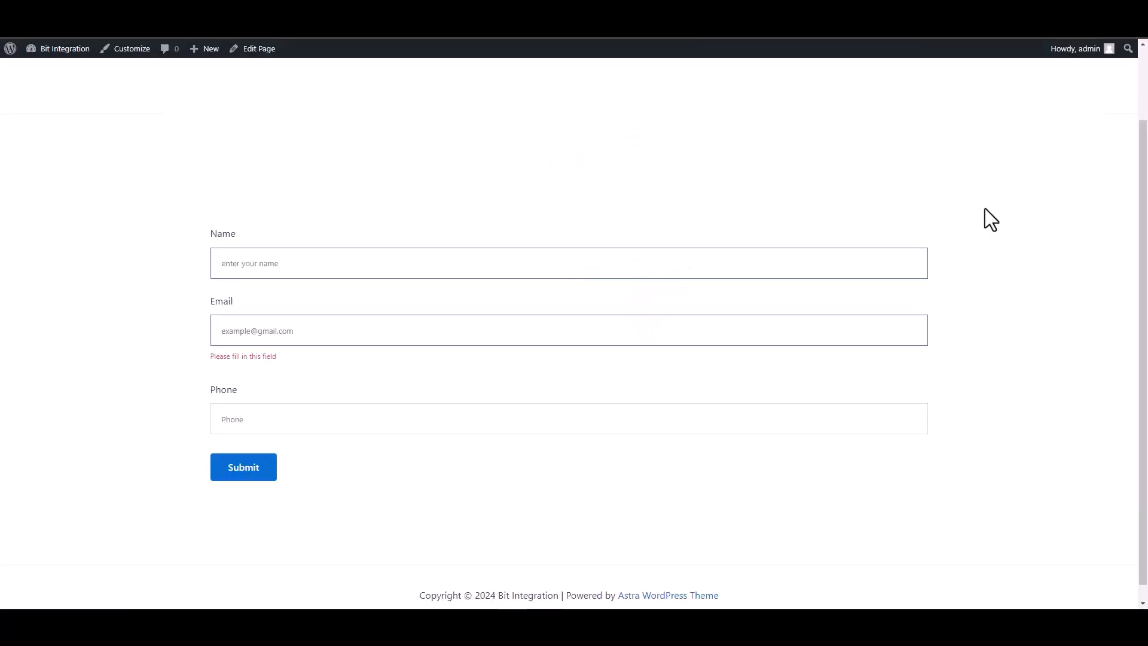
Step: Submit the Gutena form with name 'Bit Integrations', a support e-mail address and a phone number
{"action": "type", "text": "Bit Integrations"}
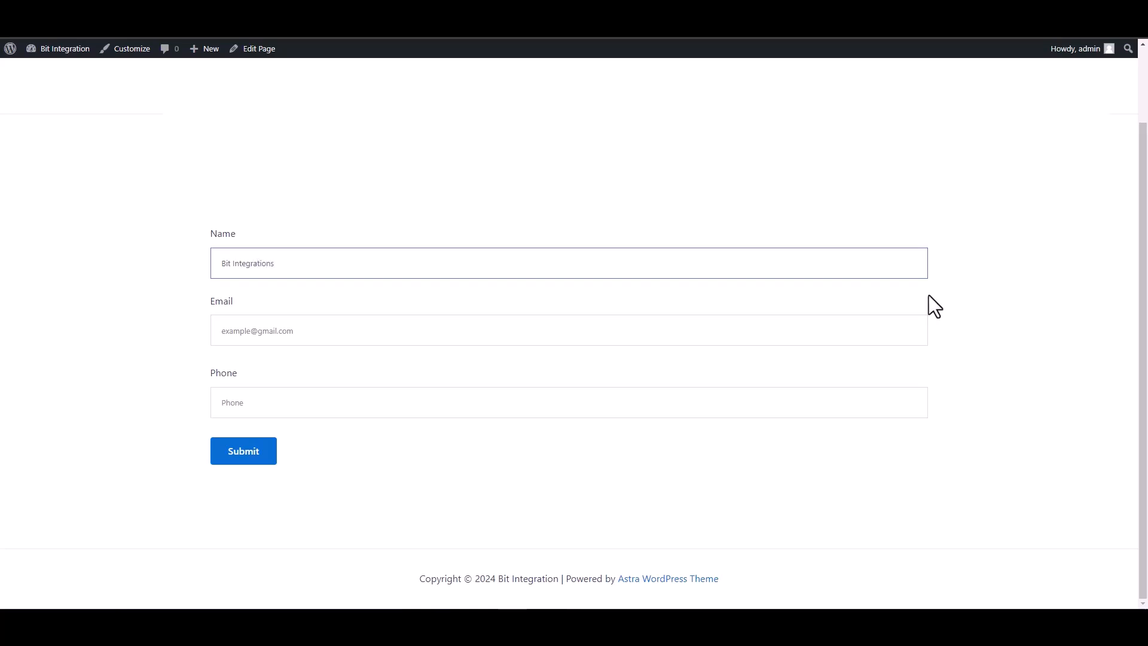
{"action": "key", "text": "Tab"}
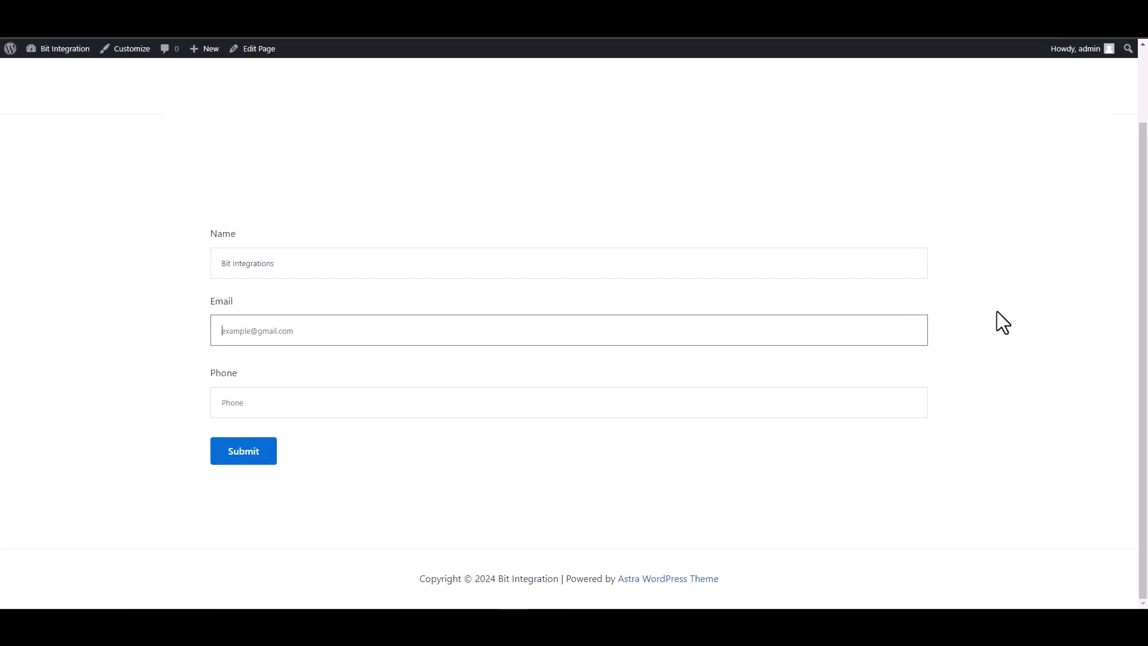
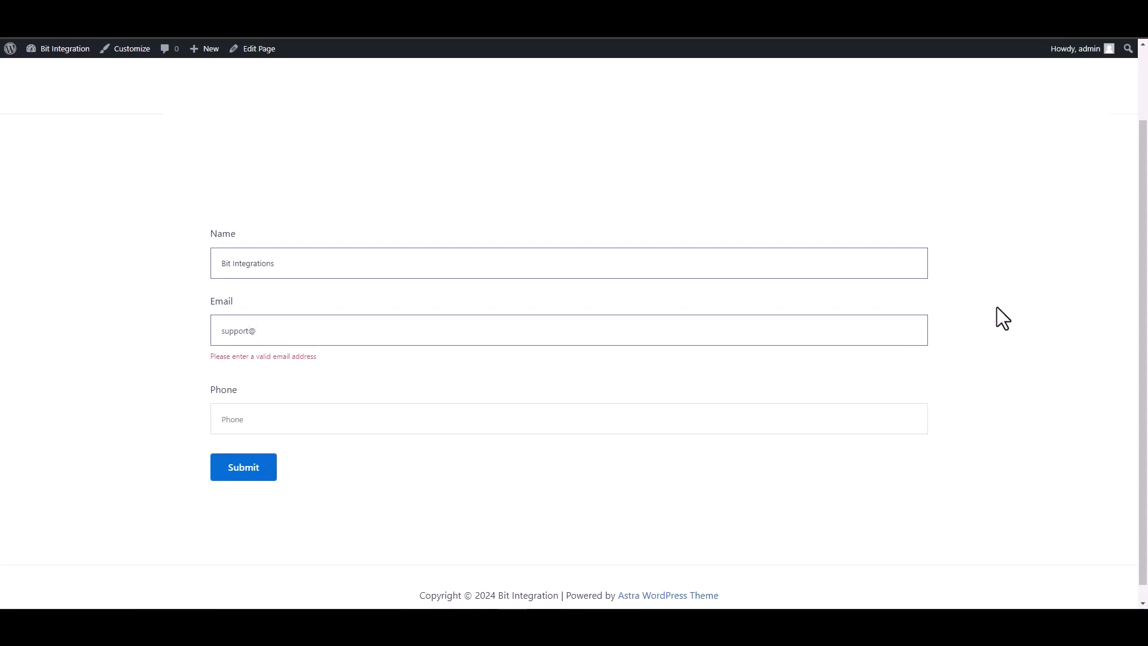
{"action": "left_click", "coordinate": [866, 398]}
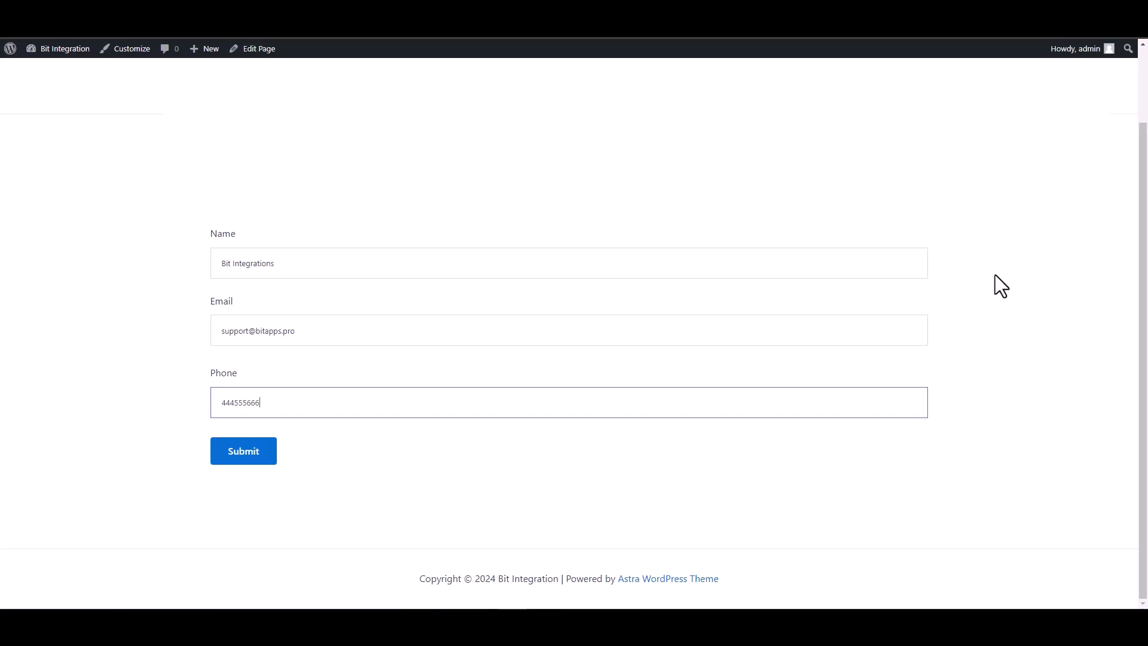
{"action": "left_click", "coordinate": [248, 459]}
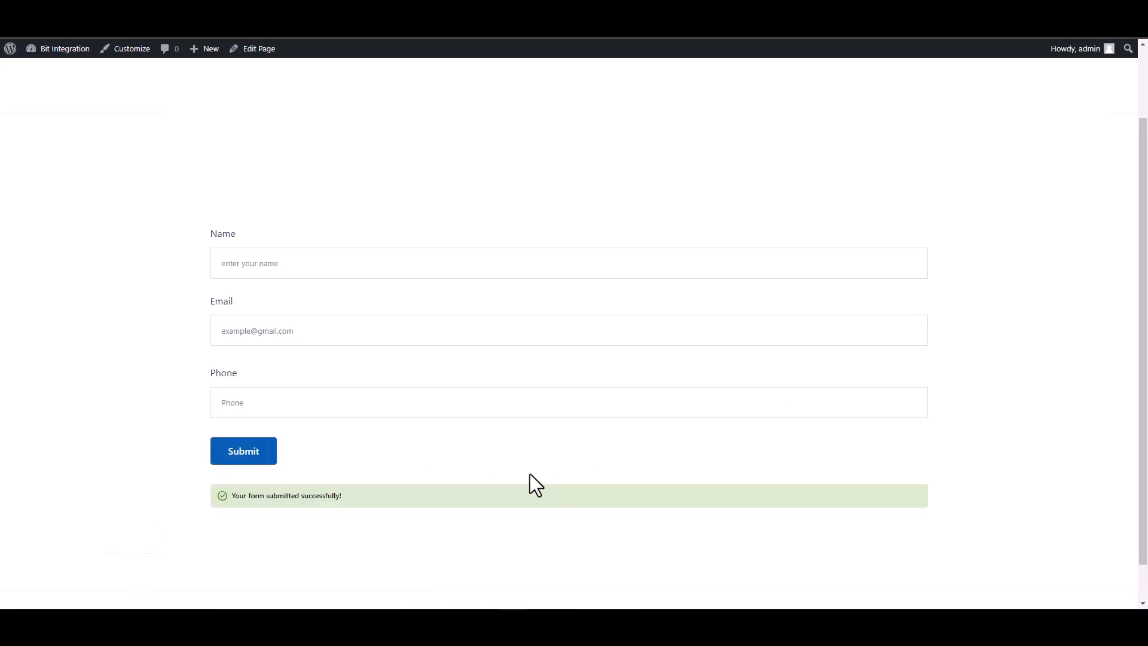
{"action": "left_click_drag", "start_coordinate": [342, 496], "coordinate": [193, 505]}
{"action": "left_click", "coordinate": [143, 504]}
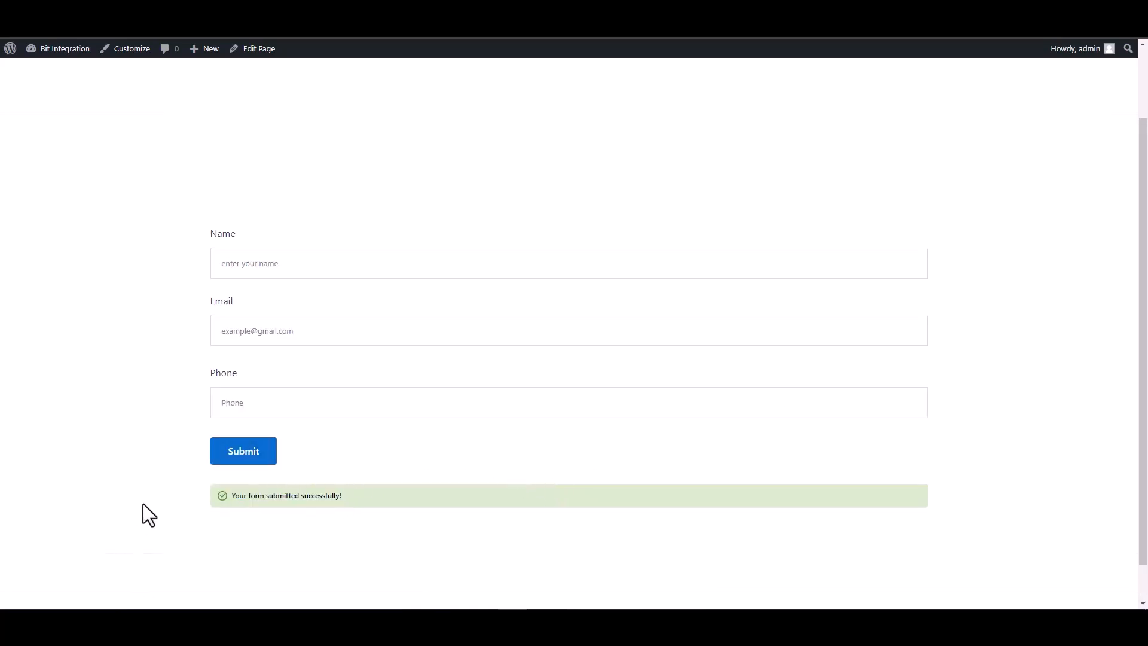